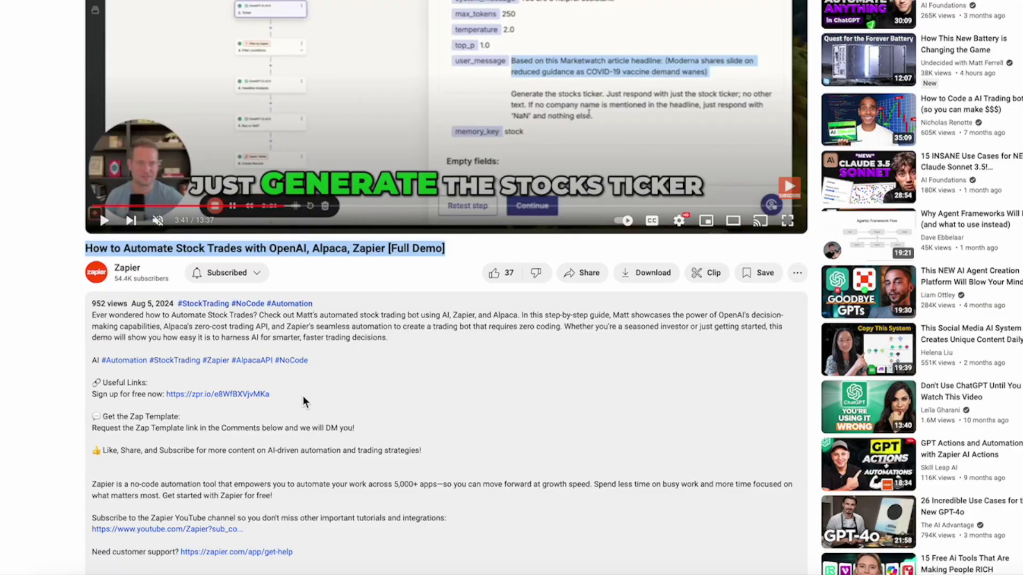
# Select the email's sign-up link, view the CTA Bitlink step, and select the subject line
pyautogui.moveTo(304, 395); pyautogui.dragTo(165, 390)
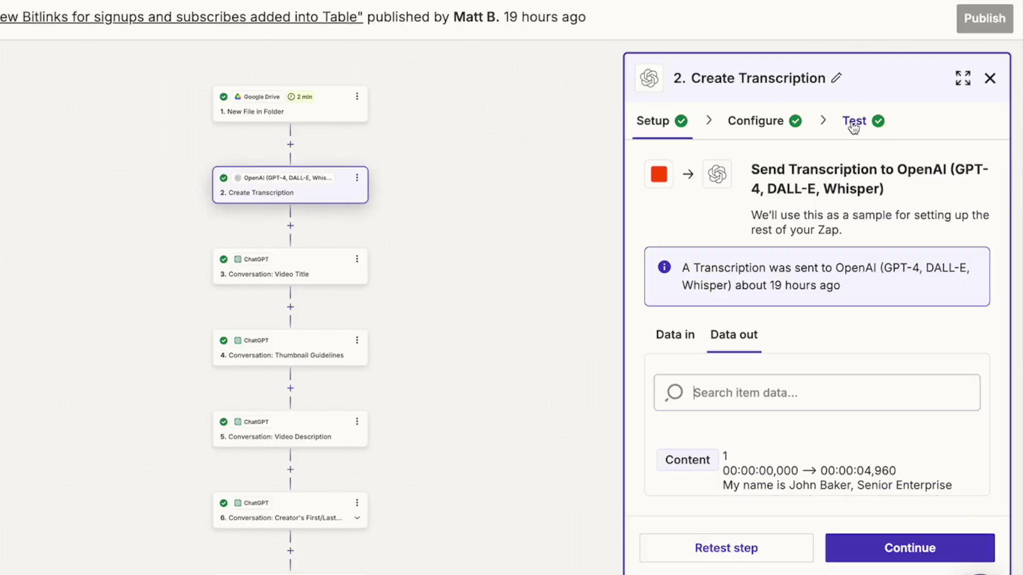
pyautogui.scroll(-3, 824, 458)
pyautogui.scroll(-2, 823, 457)
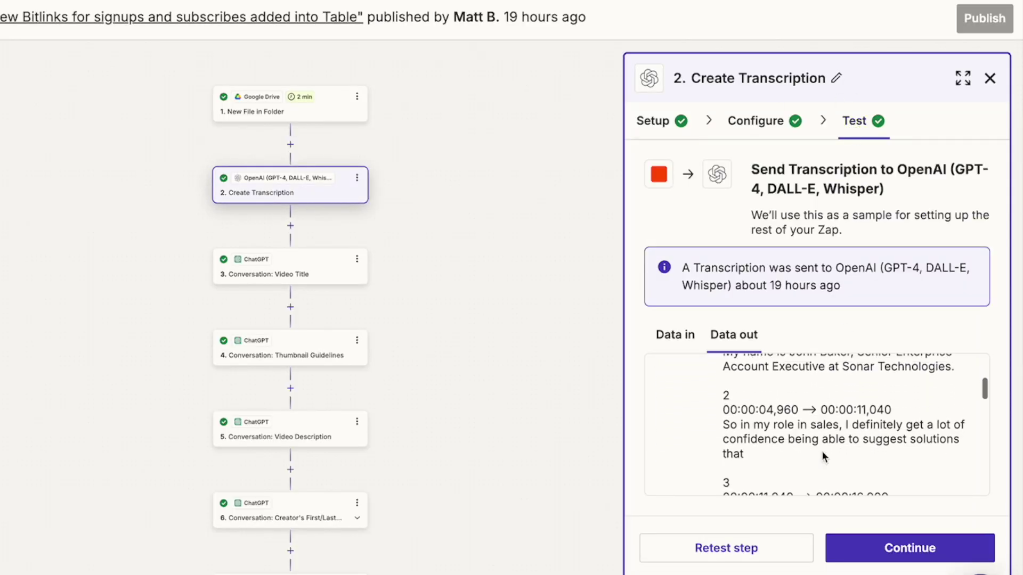
pyautogui.scroll(-1, 409, 320)
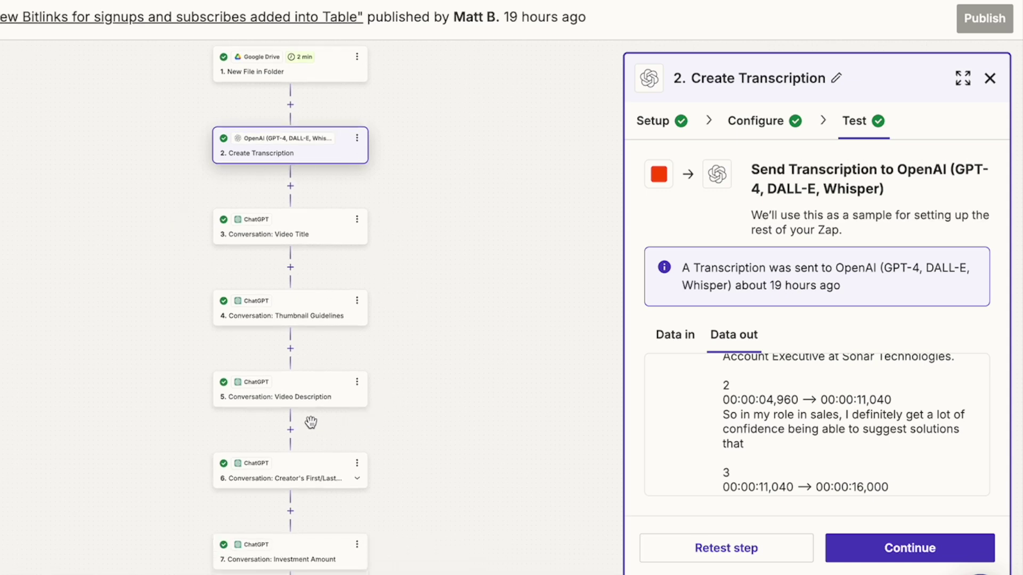
pyautogui.moveTo(439, 482); pyautogui.dragTo(461, 266)
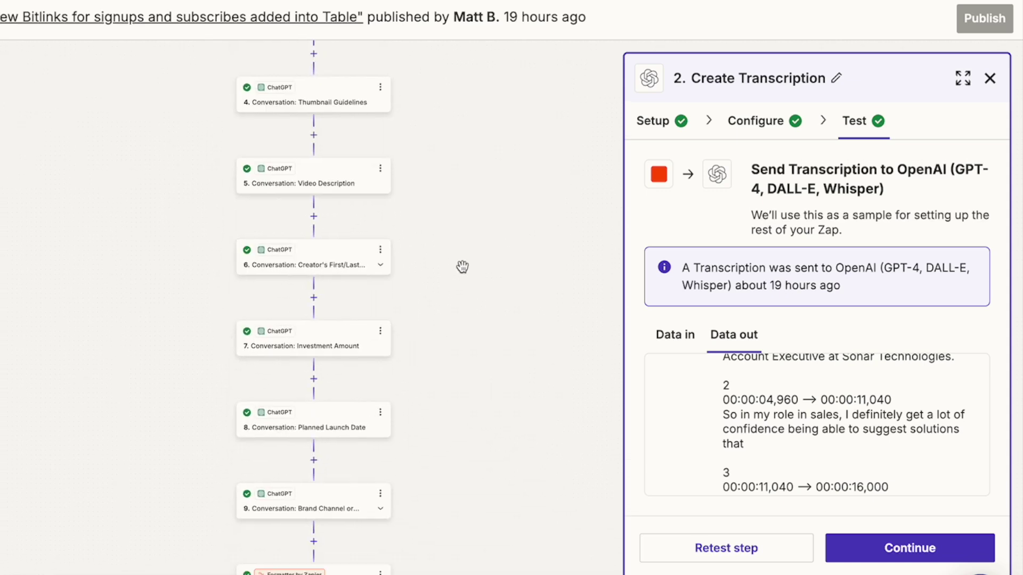
pyautogui.moveTo(482, 506)
pyautogui.mouseDown()
pyautogui.moveTo(488, 272)
pyautogui.moveTo(477, 142)
pyautogui.mouseUp()
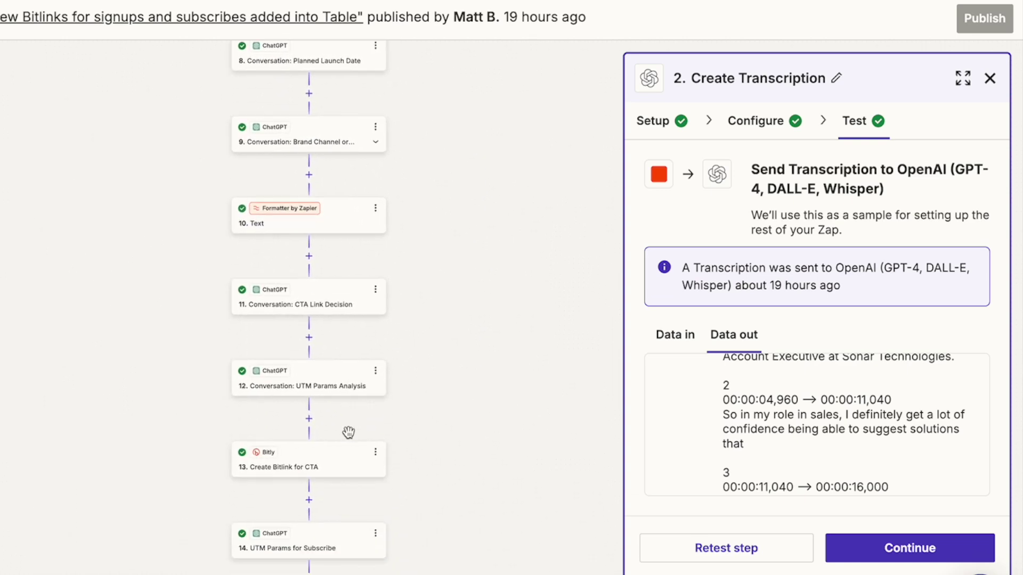
pyautogui.click(344, 457)
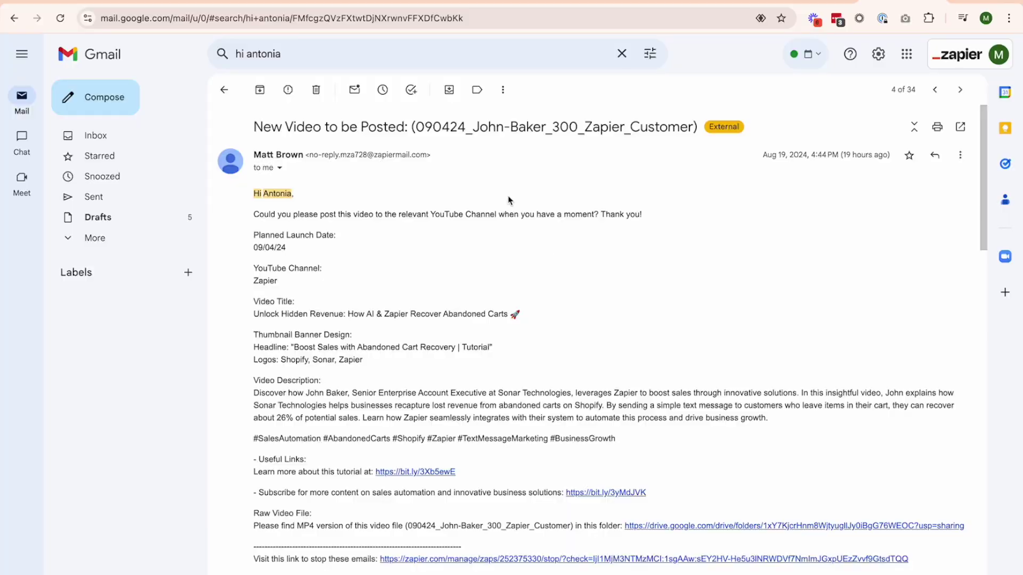
pyautogui.tripleClick(488, 126)
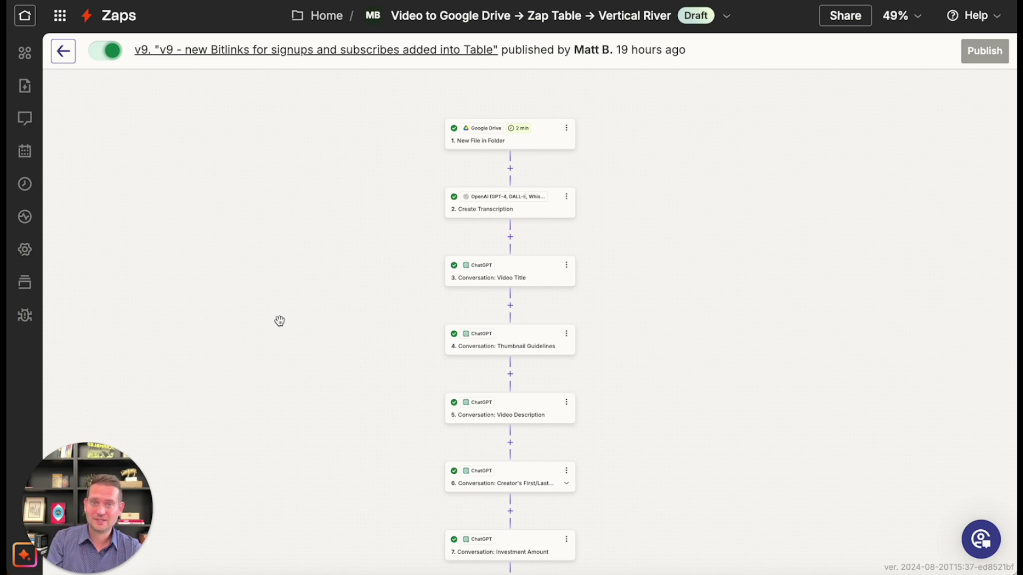
# Shift the Zap diagram slightly left to bring step 1 into position
pyautogui.moveTo(320, 270); pyautogui.dragTo(277, 261)
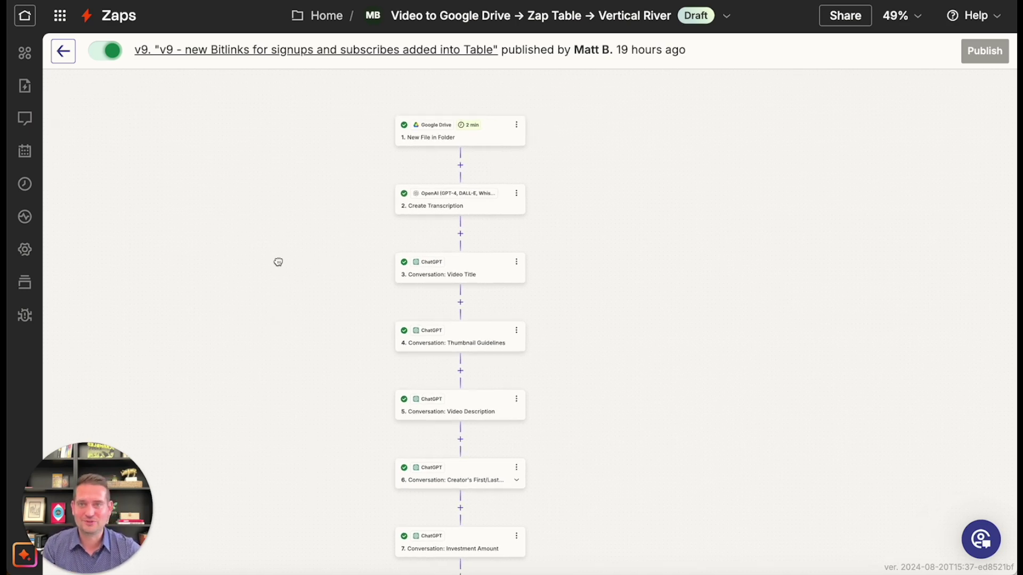
# Review the Google Drive trigger's setup and its test records, File J through File A
pyautogui.click(476, 145)
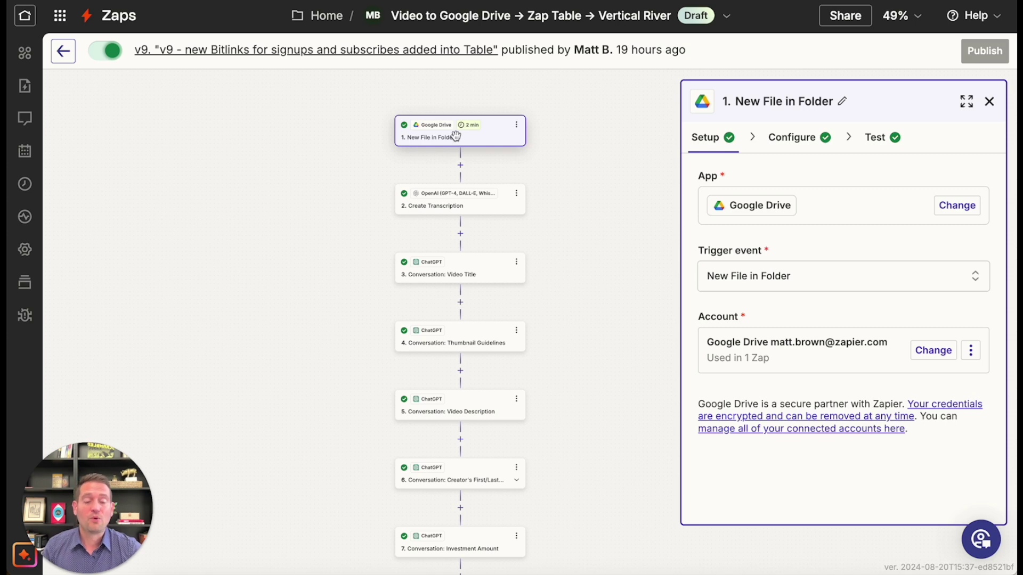
pyautogui.click(873, 143)
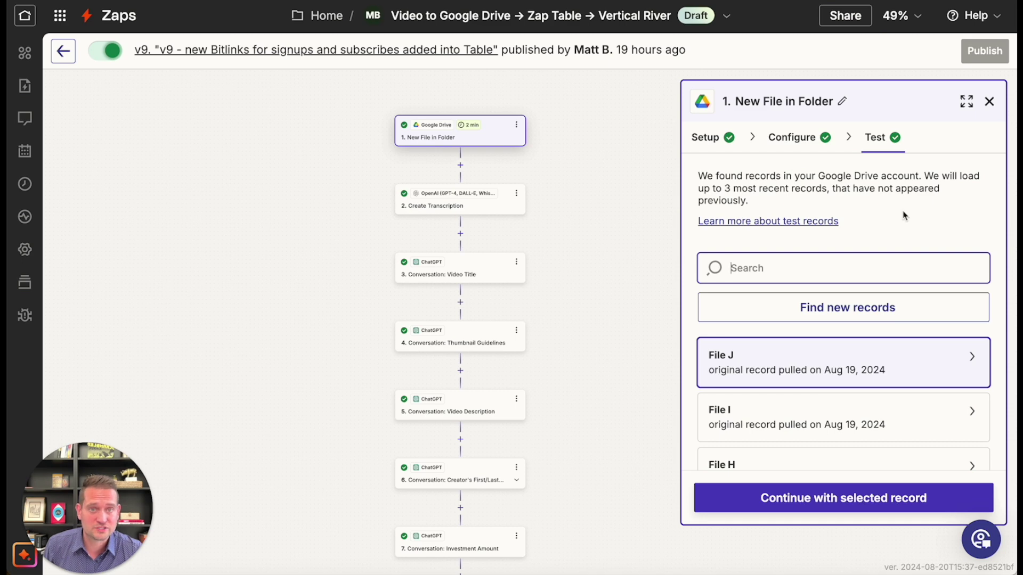
pyautogui.click(704, 139)
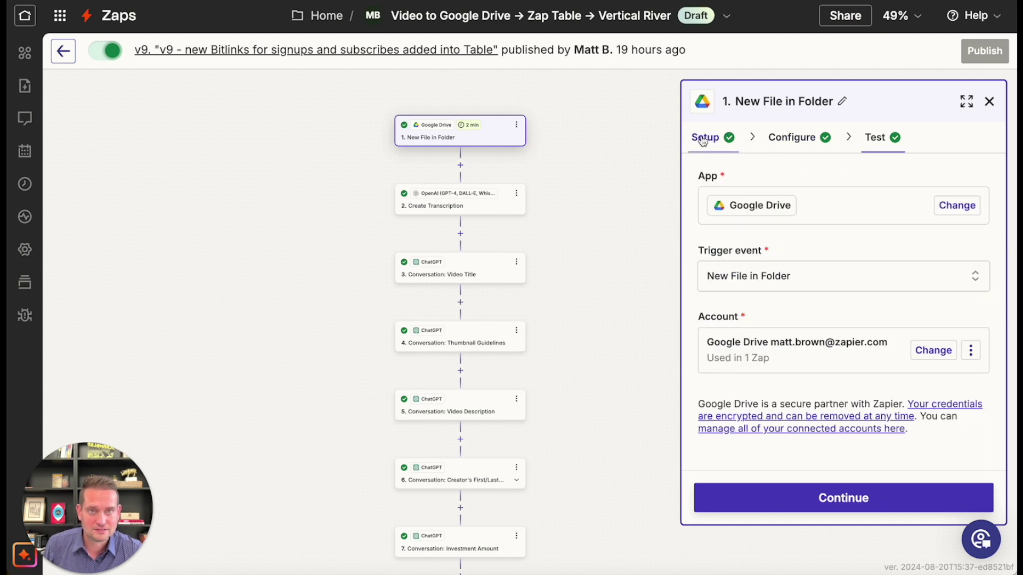
pyautogui.click(877, 136)
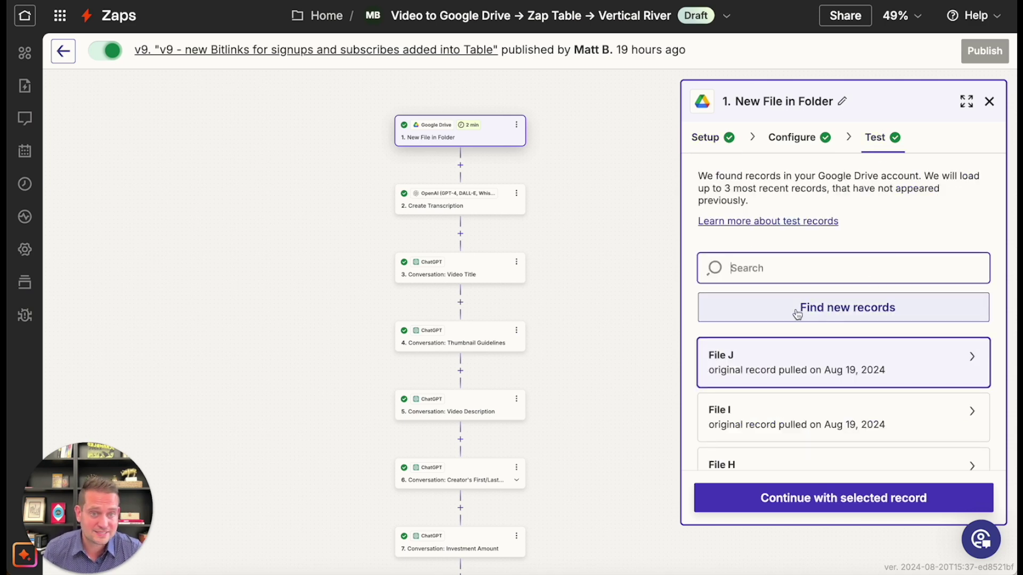
pyautogui.scroll(-2, 811, 376)
pyautogui.scroll(-2, 811, 372)
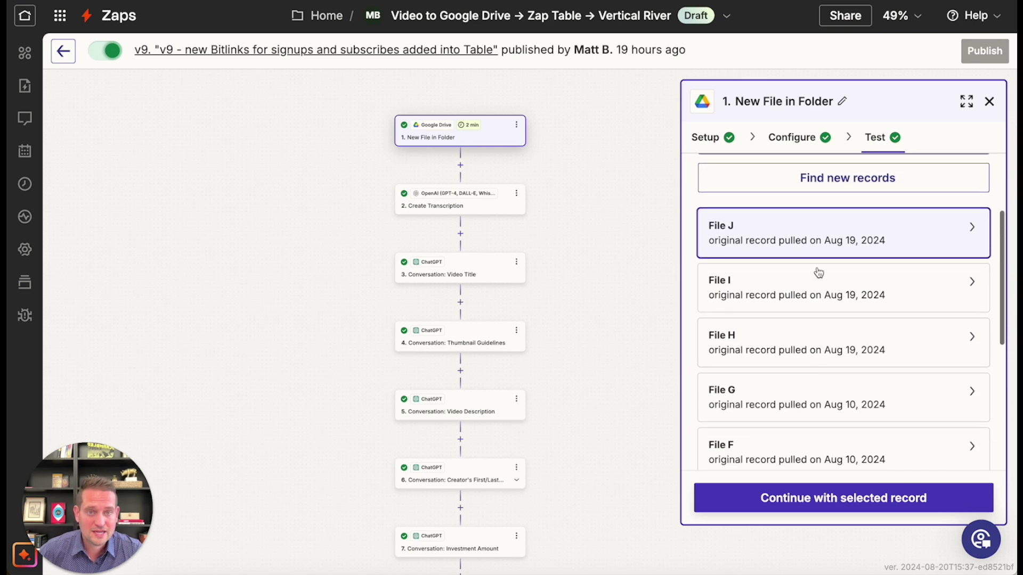
pyautogui.scroll(-3, 796, 266)
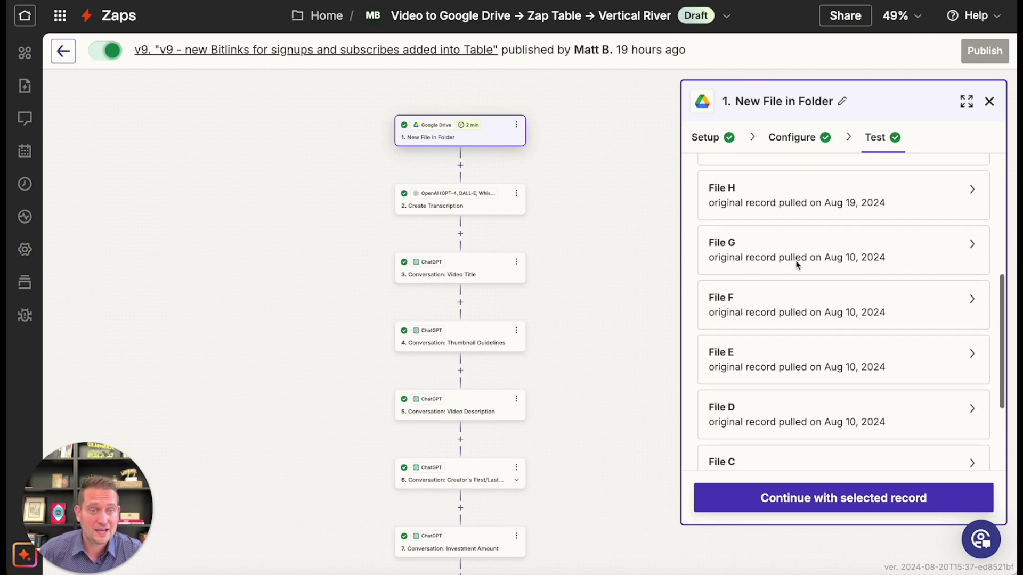
pyautogui.scroll(-1, 796, 265)
pyautogui.scroll(-1, 796, 266)
pyautogui.scroll(-1, 796, 266)
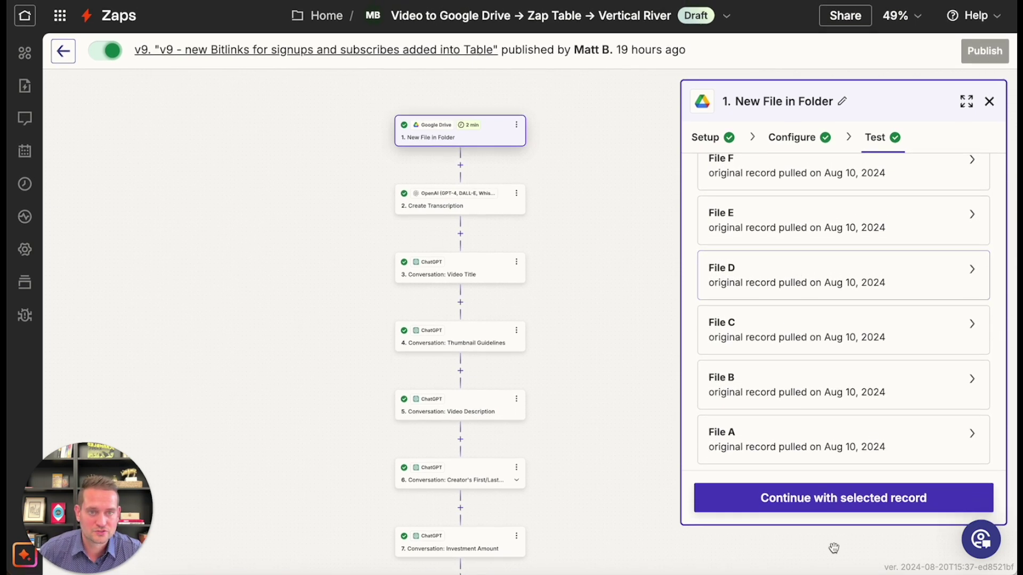
pyautogui.click(809, 502)
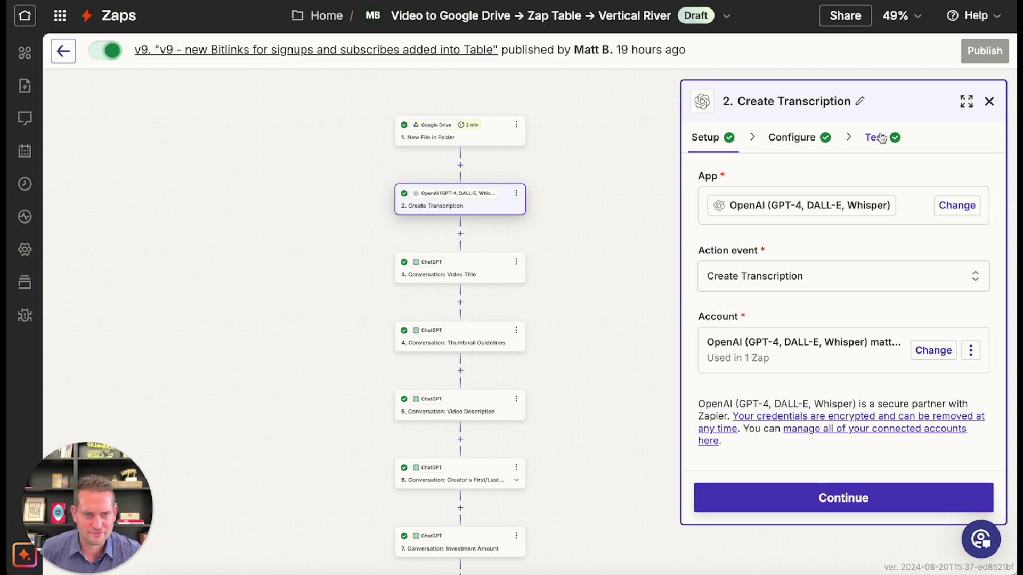
# Check the transcription's sample output, then its Drive file, spelling prompt and SRT settings
pyautogui.click(881, 139)
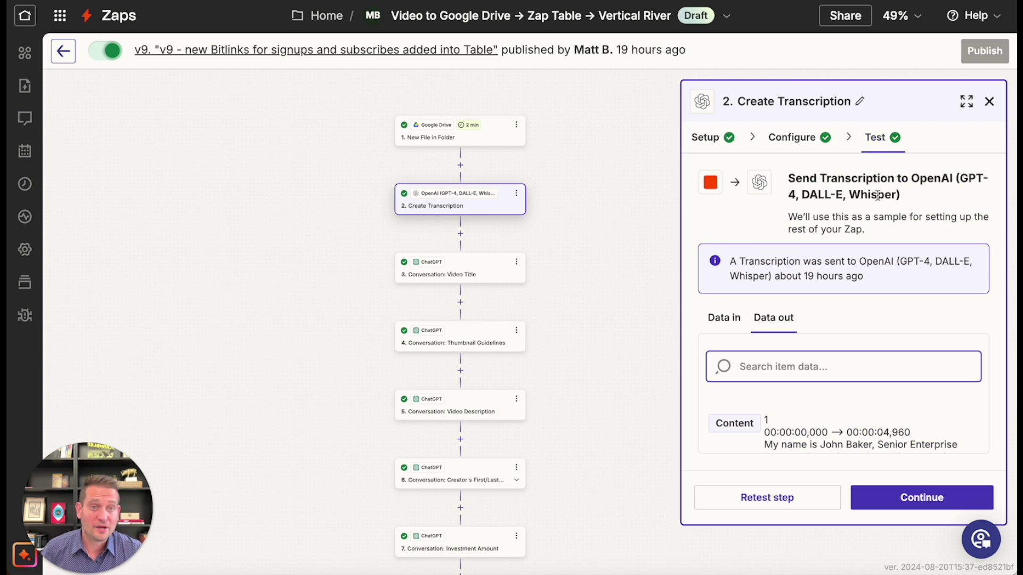
pyautogui.click(798, 143)
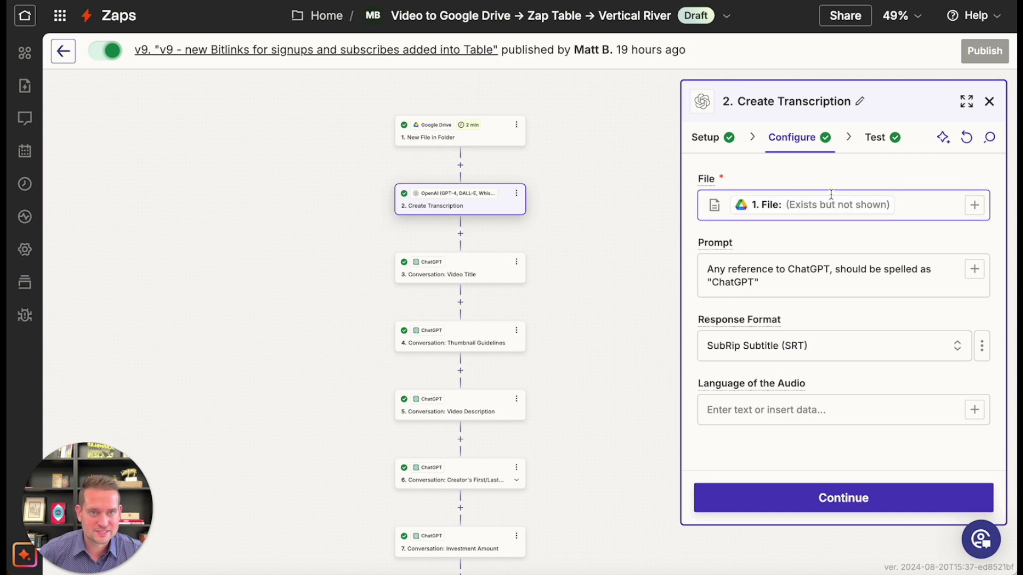
pyautogui.click(975, 206)
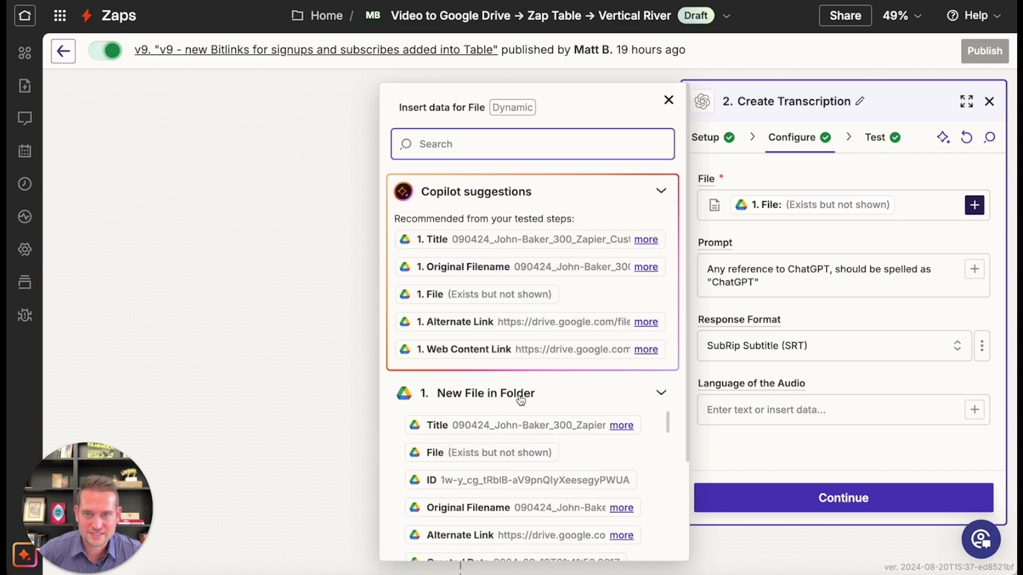
pyautogui.scroll(-1, 518, 400)
pyautogui.scroll(-2, 518, 399)
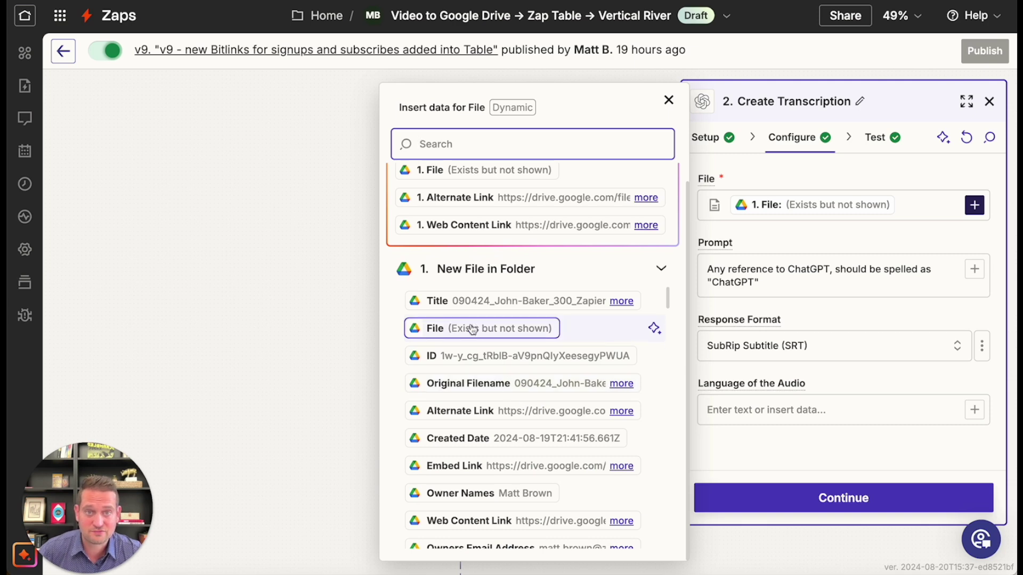
pyautogui.click(668, 99)
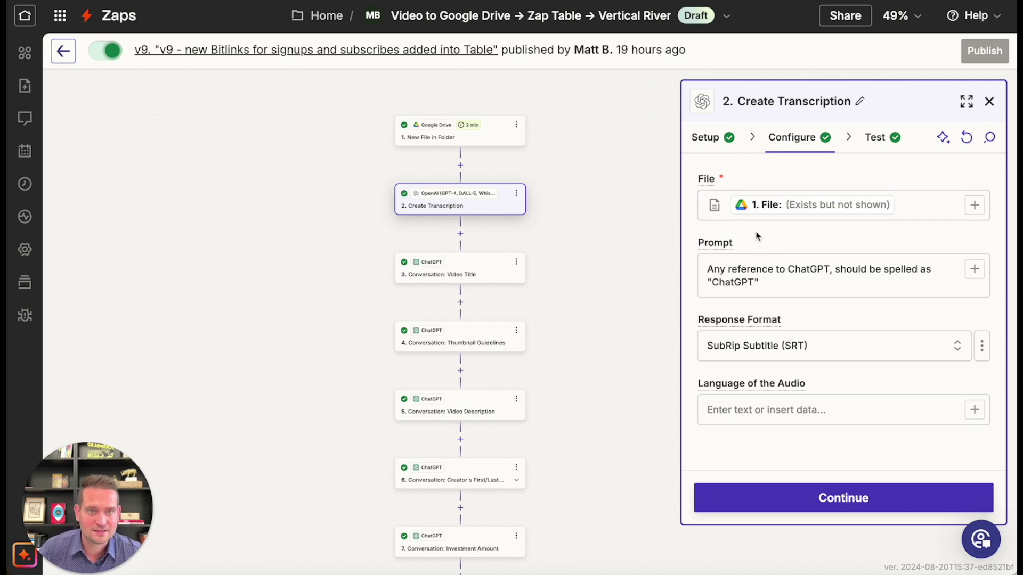
pyautogui.click(782, 276)
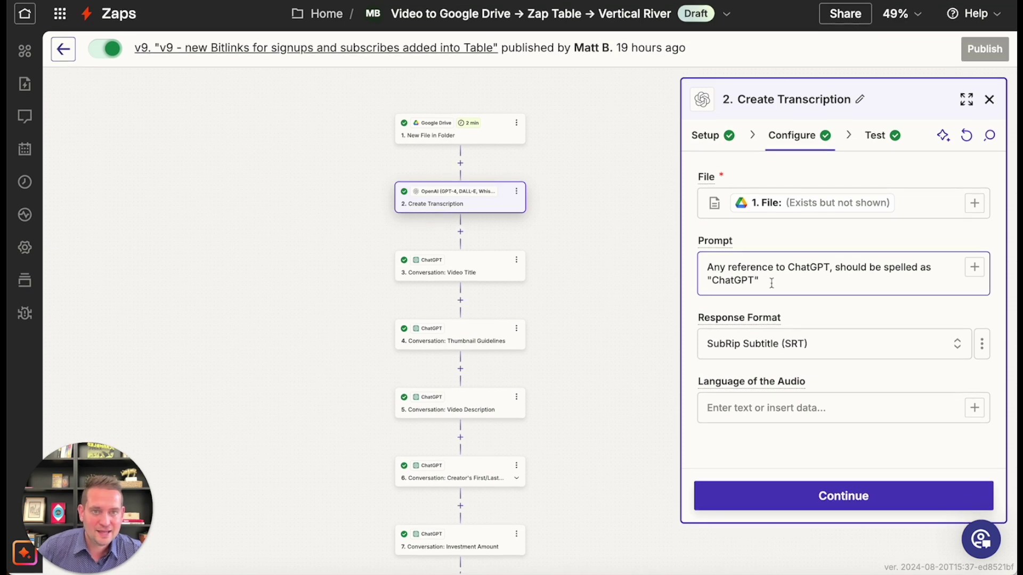
pyautogui.moveTo(763, 283); pyautogui.dragTo(687, 247)
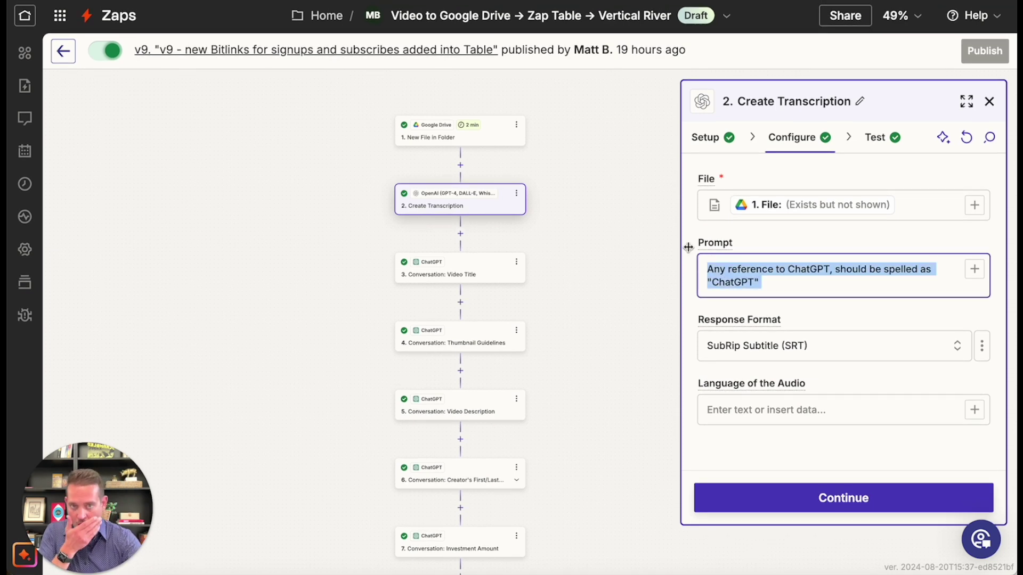
pyautogui.click(786, 285)
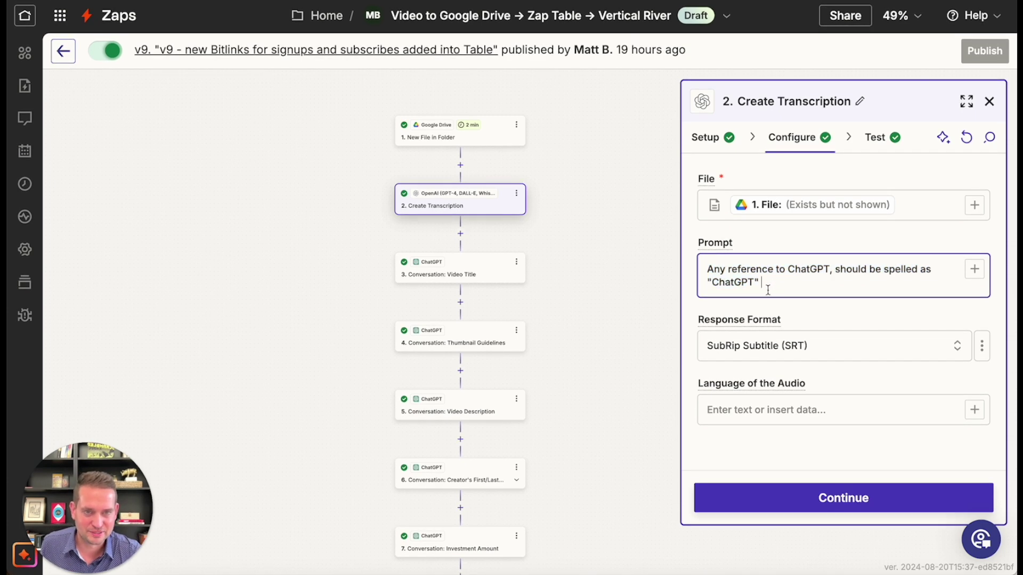
pyautogui.tripleClick(775, 279)
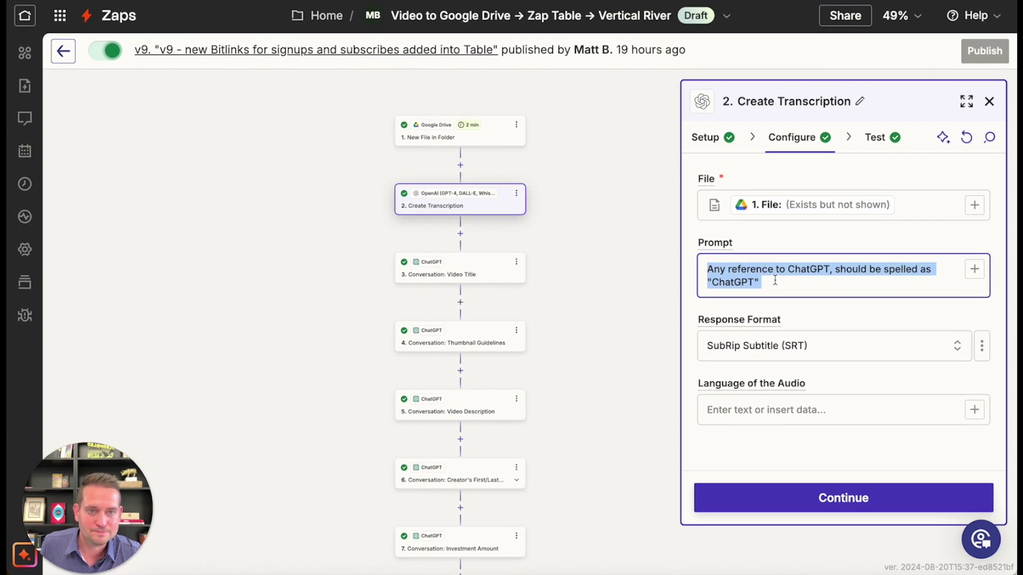
pyautogui.click(766, 280)
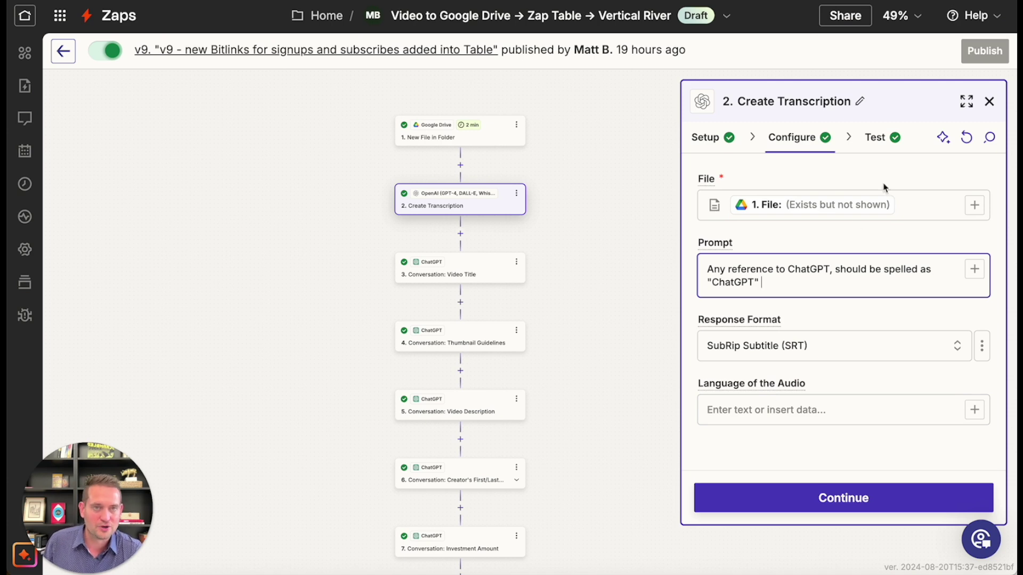
# Inspect the transcription's input data and rerun its test to get the timestamped transcript
pyautogui.click(875, 139)
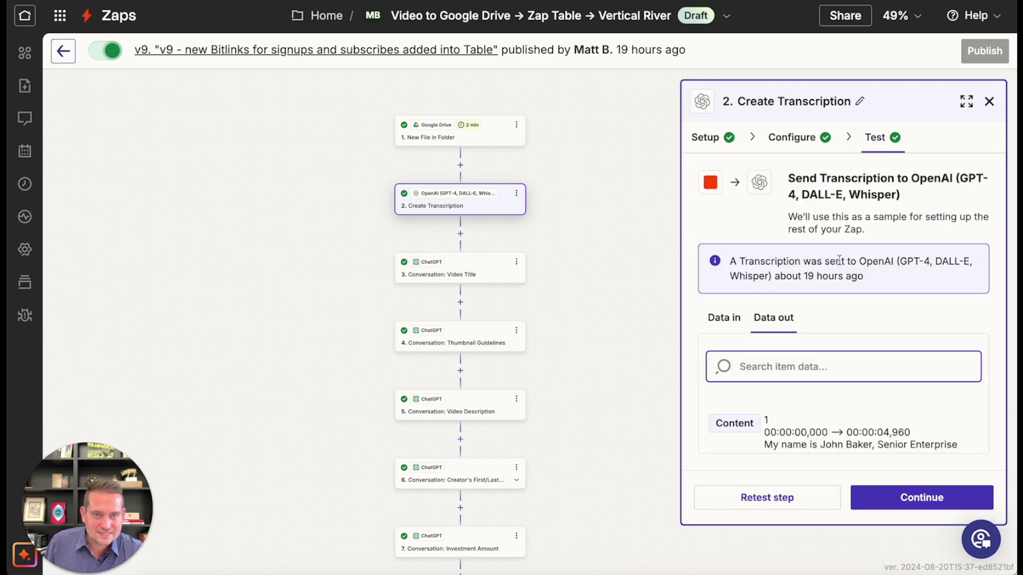
pyautogui.click(724, 319)
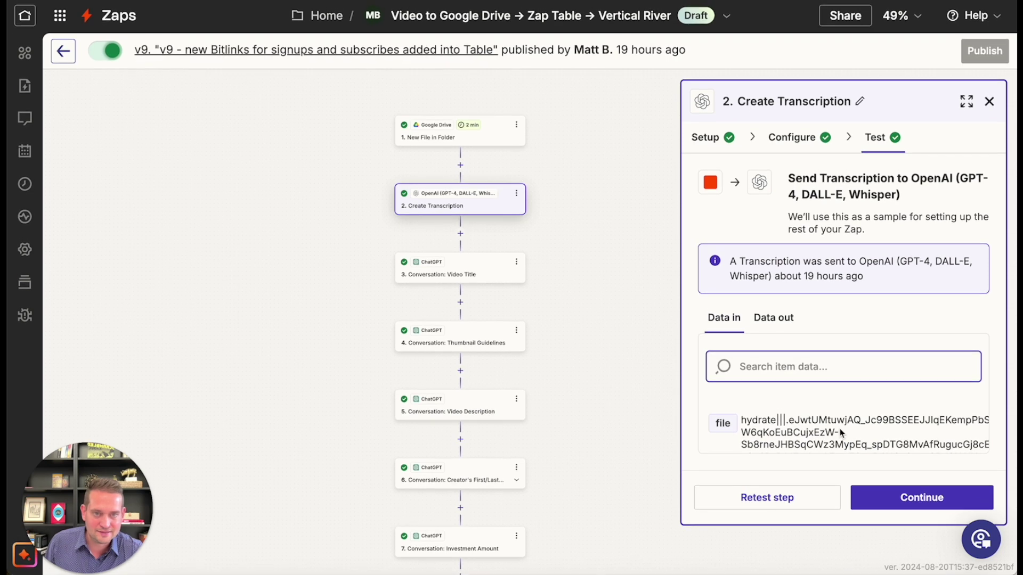
pyautogui.scroll(-1, 839, 429)
pyautogui.scroll(-1, 840, 430)
pyautogui.scroll(-1, 840, 432)
pyautogui.scroll(-1, 840, 434)
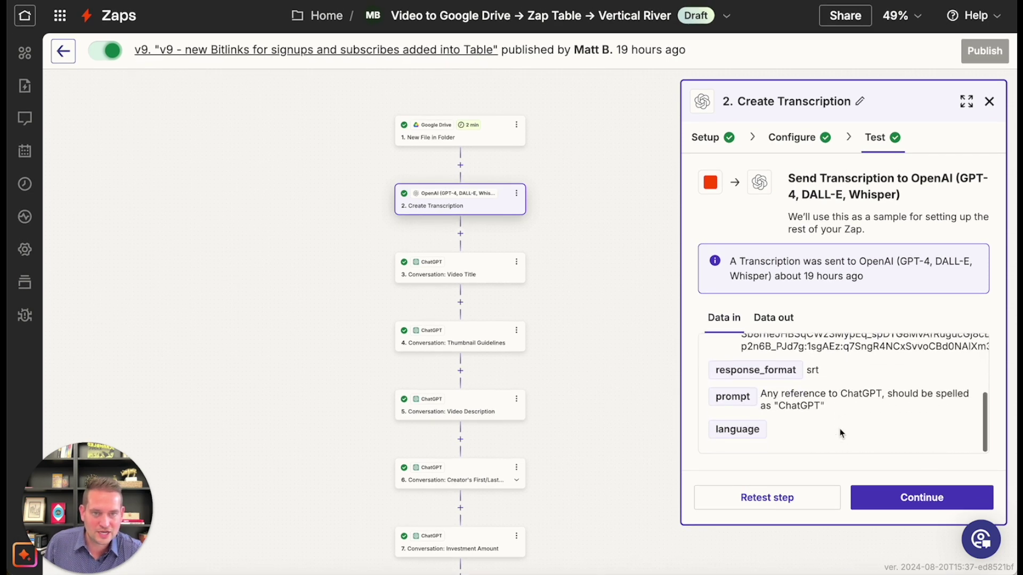
pyautogui.click(764, 503)
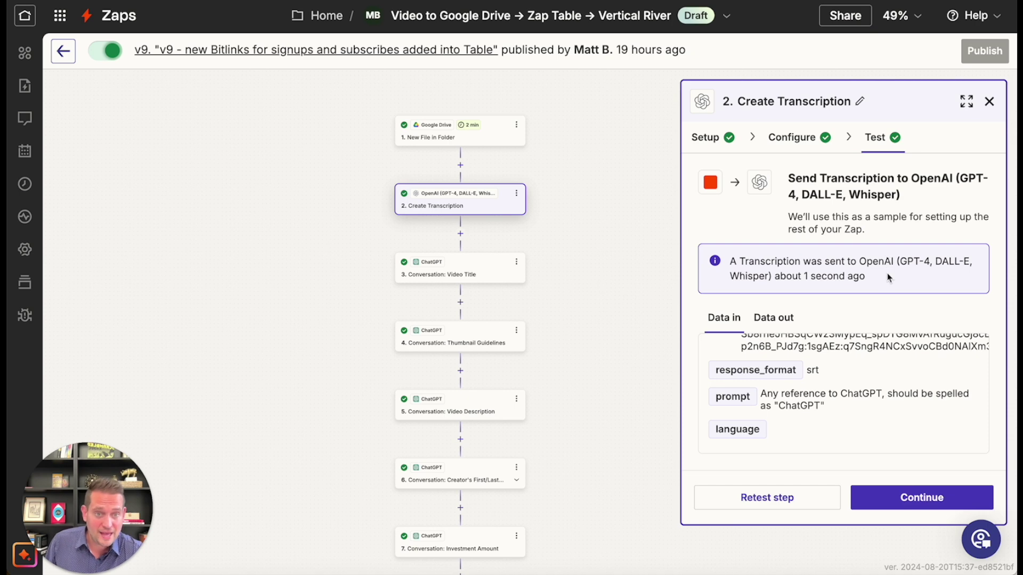
pyautogui.scroll(-2, 861, 412)
pyautogui.scroll(-1, 862, 412)
pyautogui.scroll(-1, 831, 411)
pyautogui.scroll(-1, 799, 410)
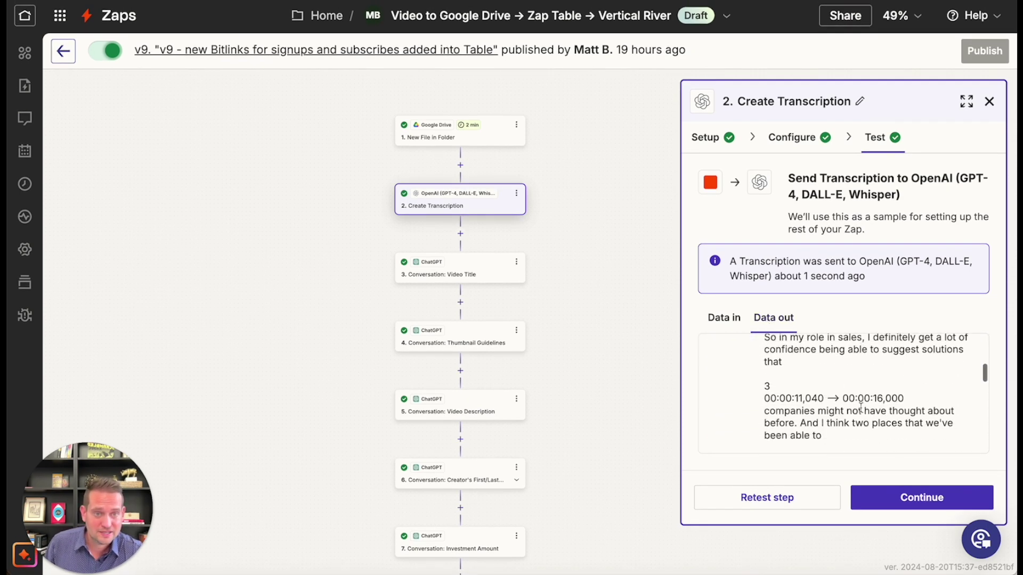
pyautogui.scroll(-1, 791, 410)
pyautogui.scroll(-1, 831, 407)
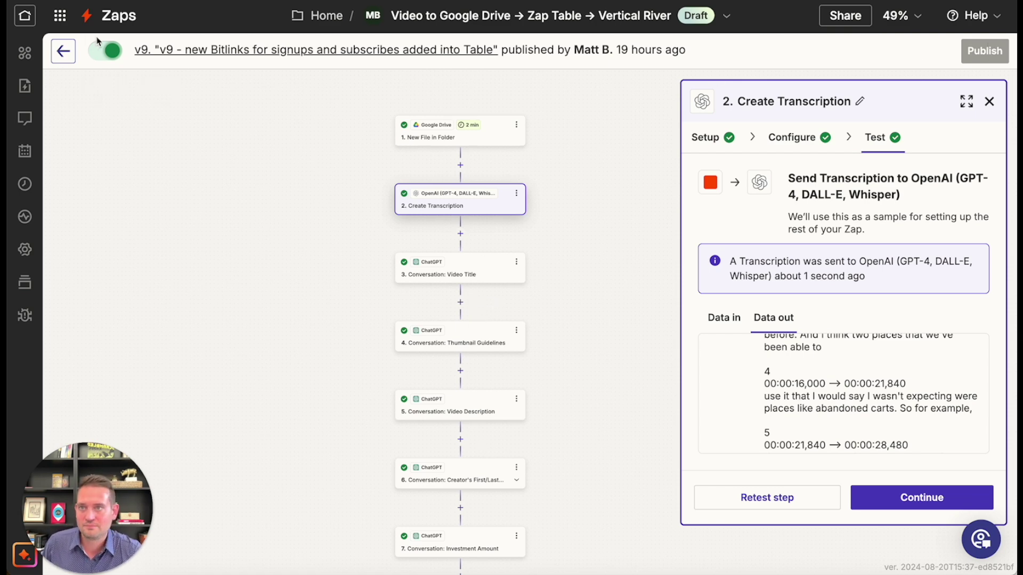
pyautogui.moveTo(449, 276)
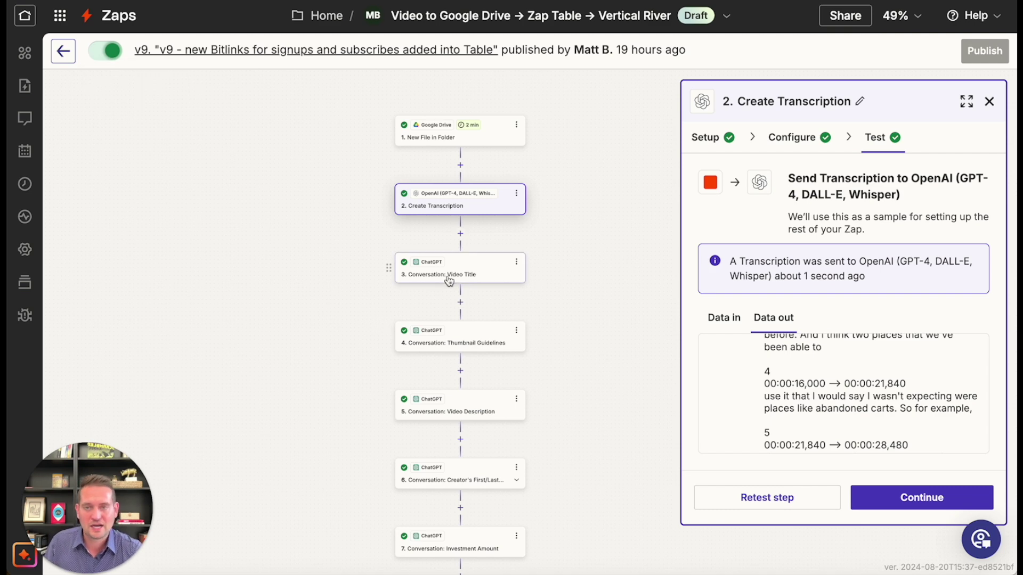
pyautogui.click(480, 276)
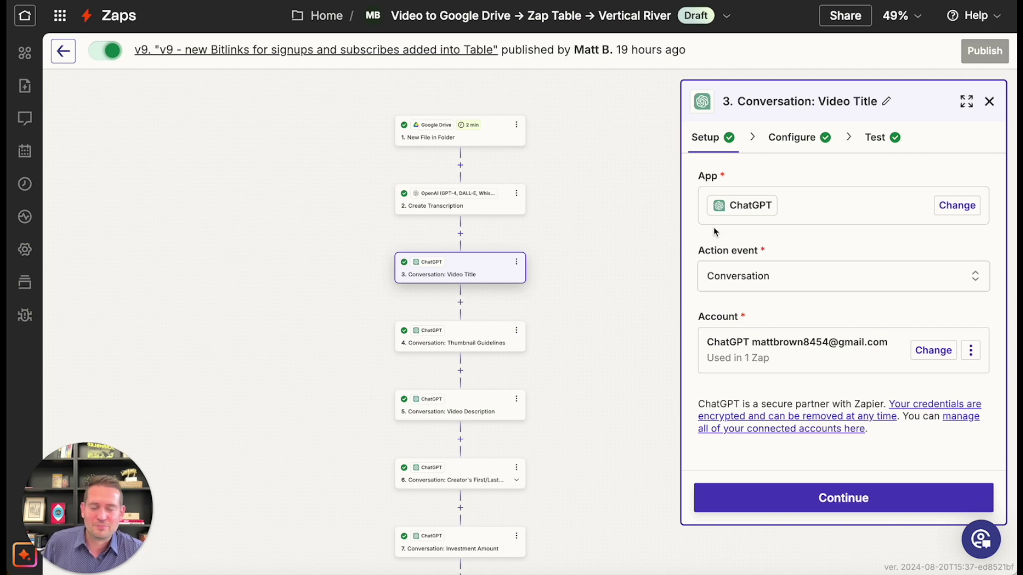
# Read through the Video Title prompt's instructions, example titles, inserted transcript and gpt-4o model
pyautogui.click(794, 140)
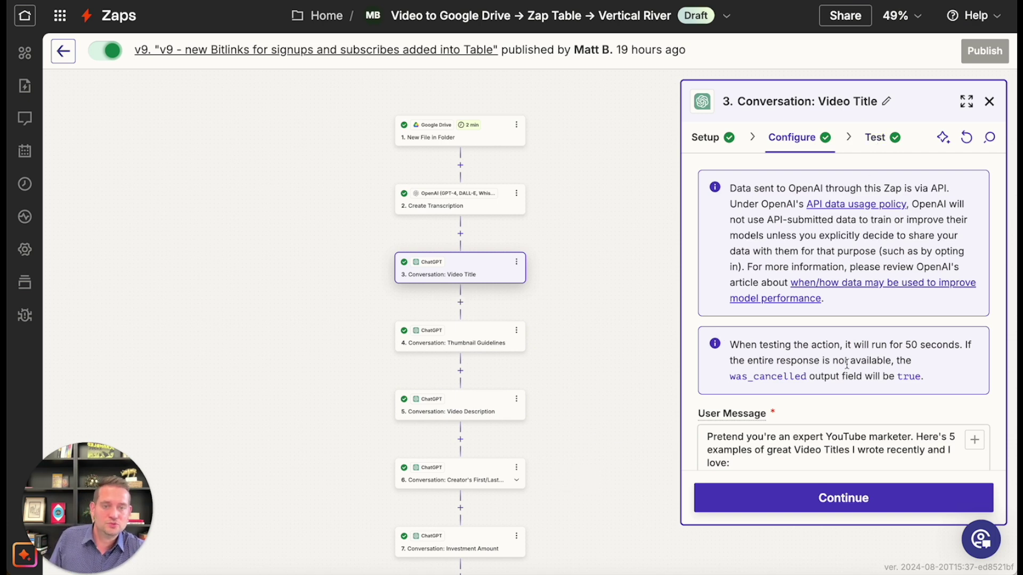
pyautogui.scroll(-3, 844, 366)
pyautogui.scroll(-2, 732, 268)
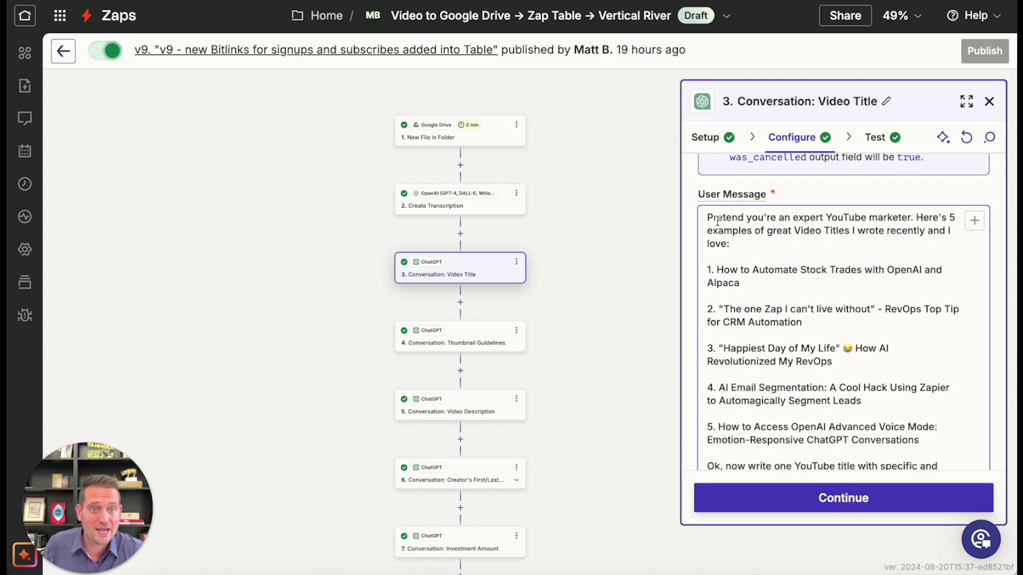
pyautogui.moveTo(715, 222)
pyautogui.mouseDown()
pyautogui.moveTo(807, 238)
pyautogui.moveTo(821, 321)
pyautogui.moveTo(849, 363)
pyautogui.mouseUp()
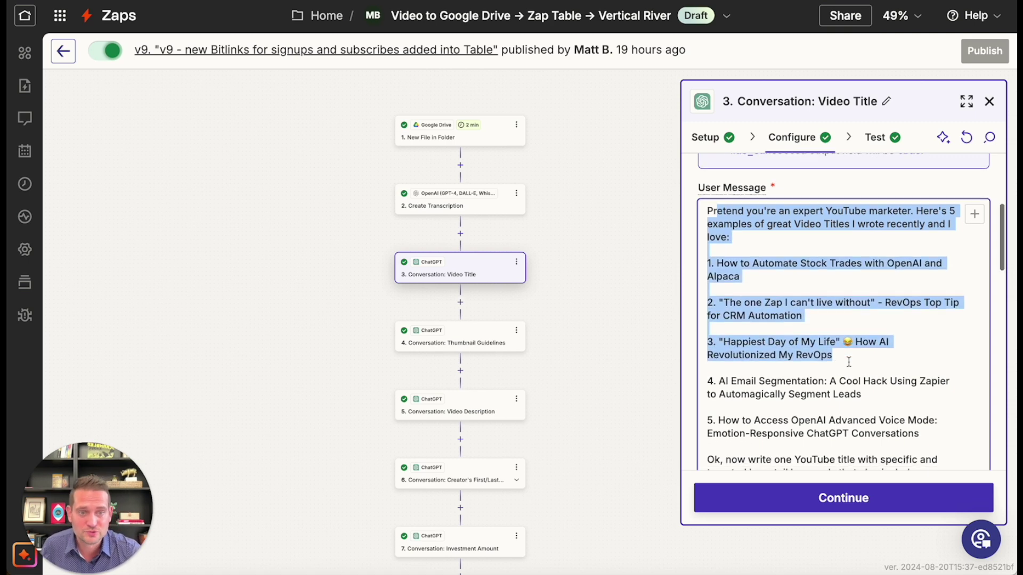
pyautogui.moveTo(731, 381); pyautogui.dragTo(861, 394)
pyautogui.scroll(-1, 831, 404)
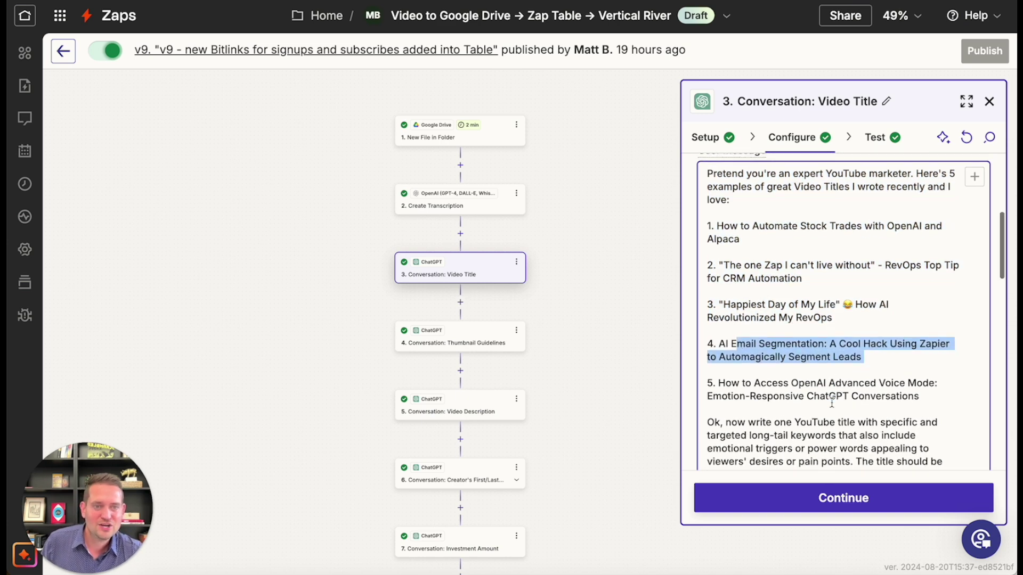
pyautogui.scroll(-2, 829, 436)
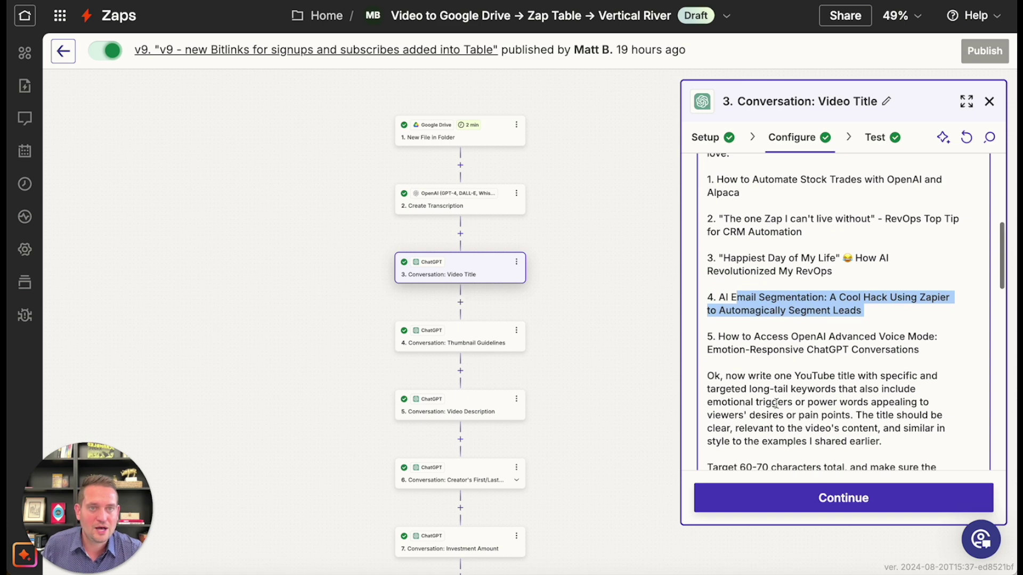
pyautogui.scroll(-1, 778, 404)
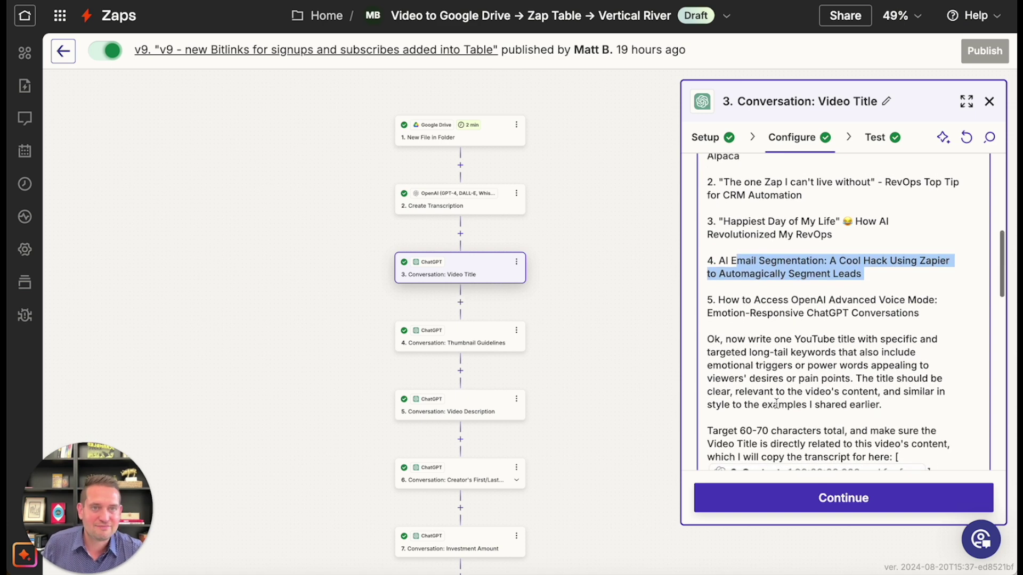
pyautogui.scroll(-2, 775, 404)
pyautogui.scroll(-2, 831, 343)
pyautogui.moveTo(869, 283); pyautogui.dragTo(884, 296)
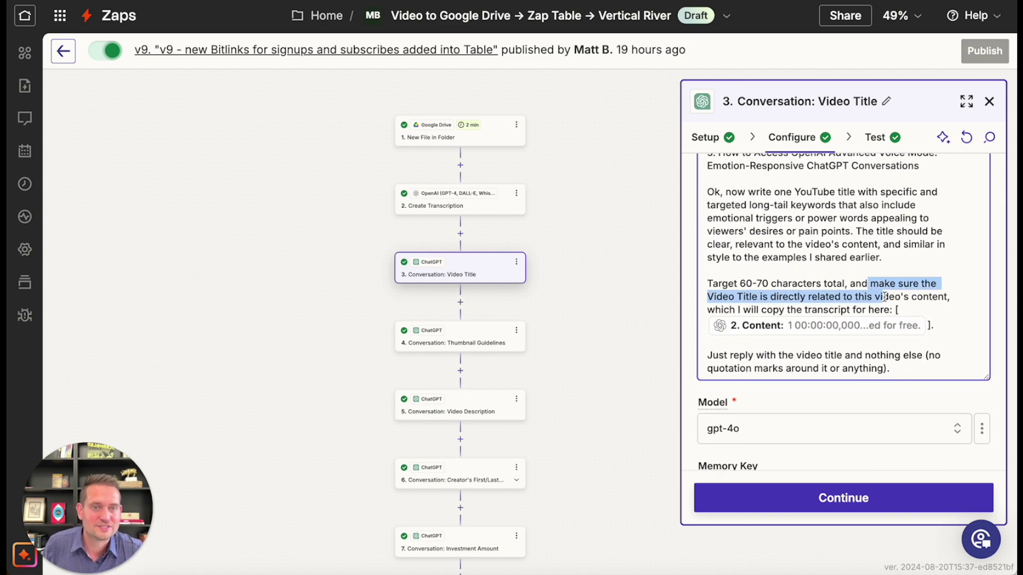
pyautogui.scroll(3, 909, 320)
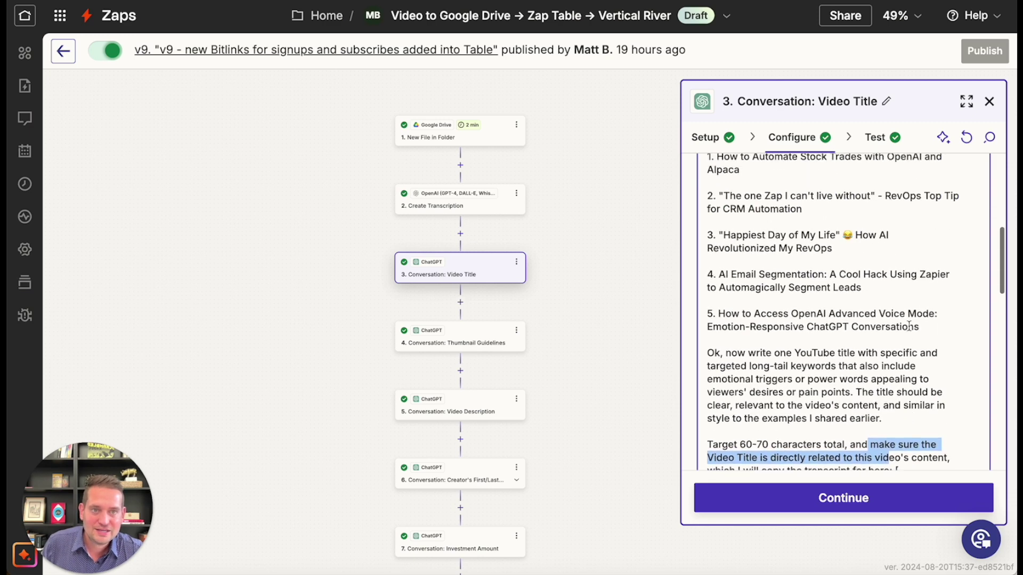
pyautogui.scroll(2, 925, 311)
pyautogui.click(974, 224)
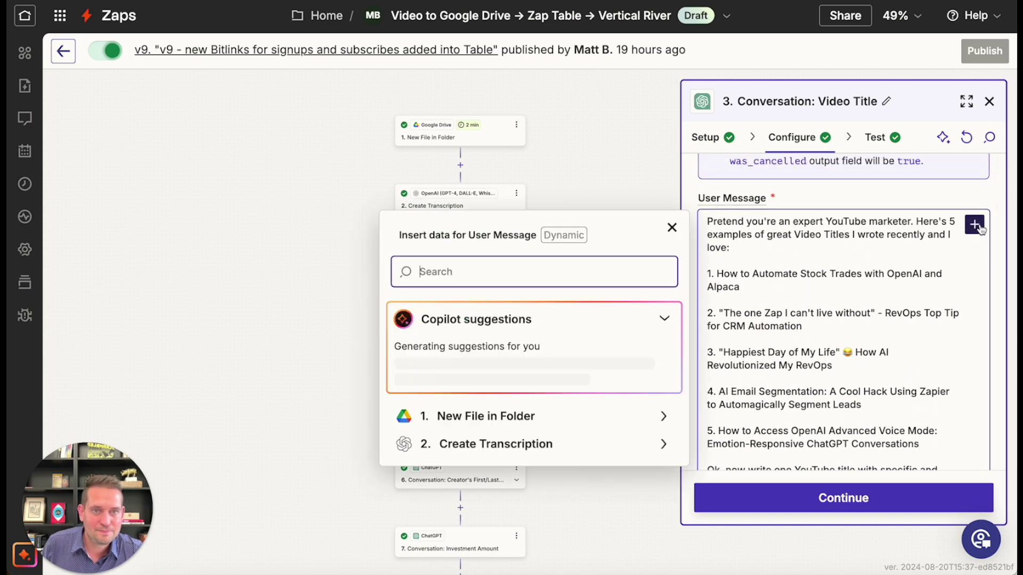
pyautogui.click(672, 227)
pyautogui.tripleClick(800, 330)
pyautogui.scroll(-5, 806, 331)
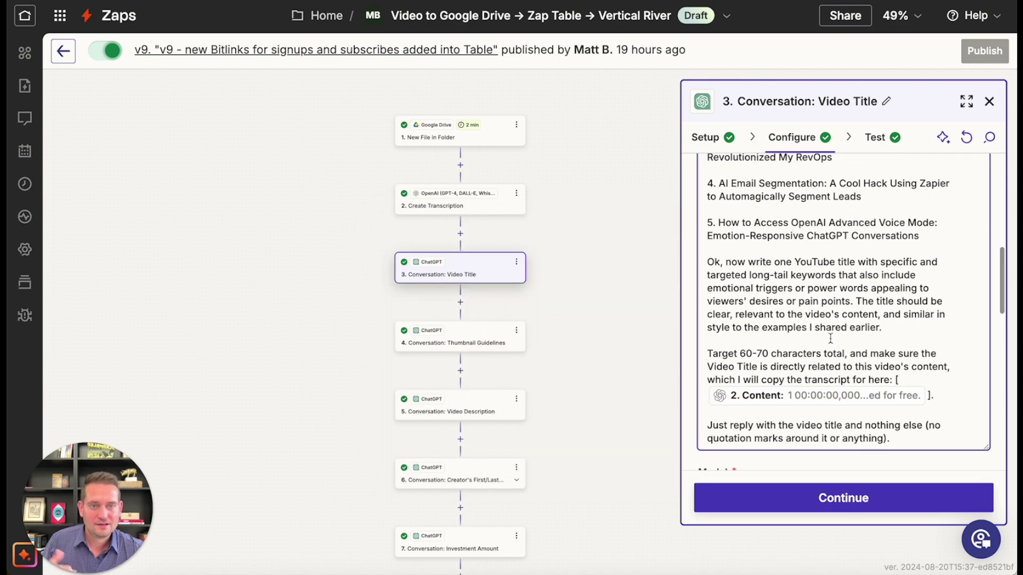
pyautogui.scroll(-3, 830, 338)
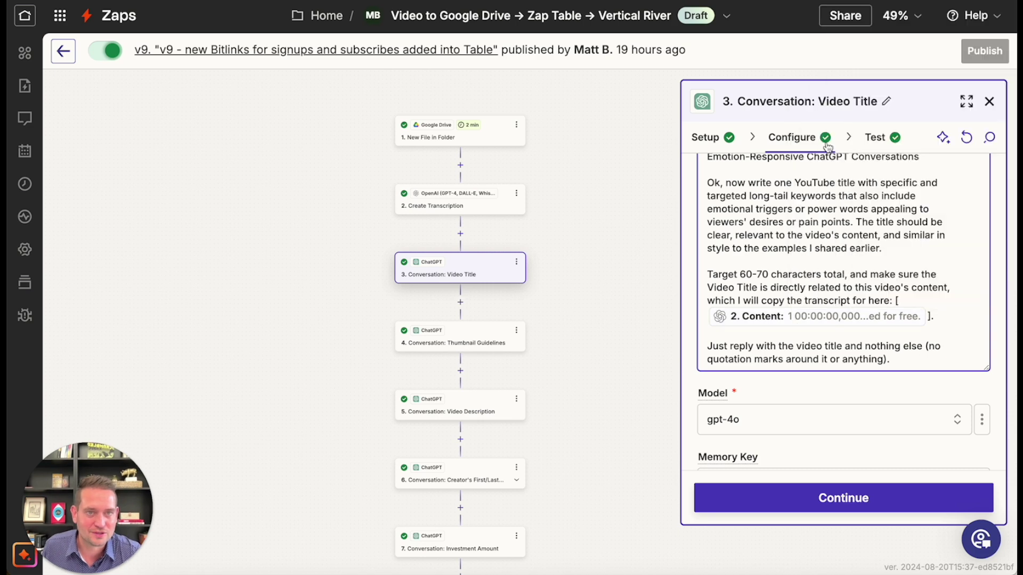
# Retest the Video Title step and compare the data sent with the returned title
pyautogui.click(874, 139)
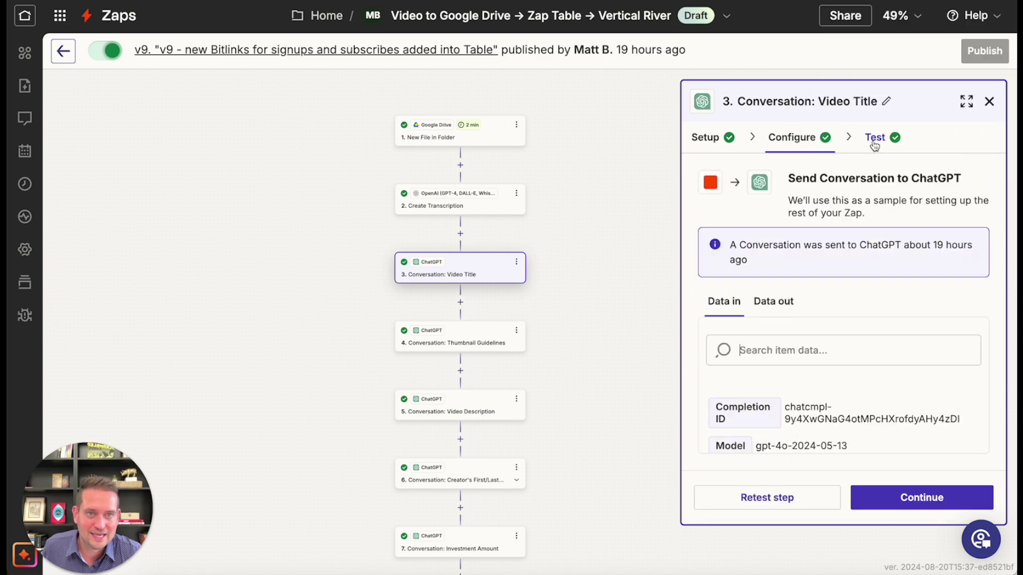
pyautogui.click(777, 501)
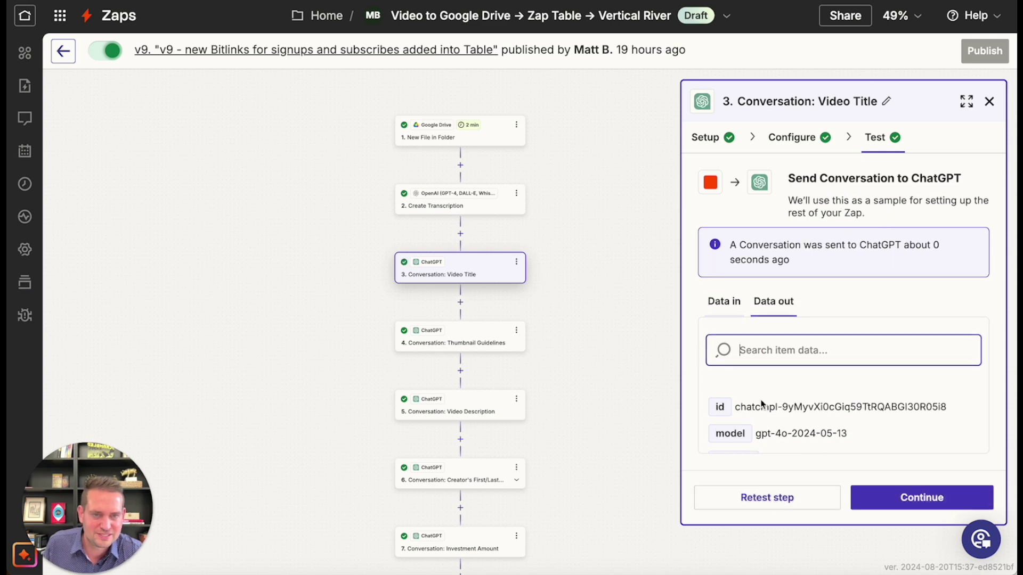
pyautogui.scroll(-1, 874, 374)
pyautogui.scroll(-1, 875, 373)
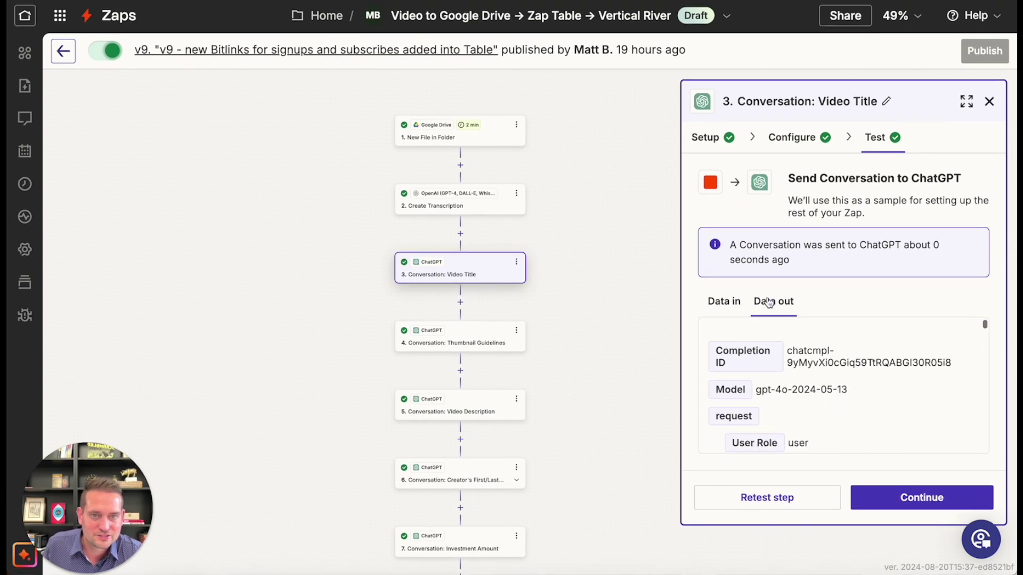
pyautogui.click(726, 301)
pyautogui.scroll(-1, 802, 390)
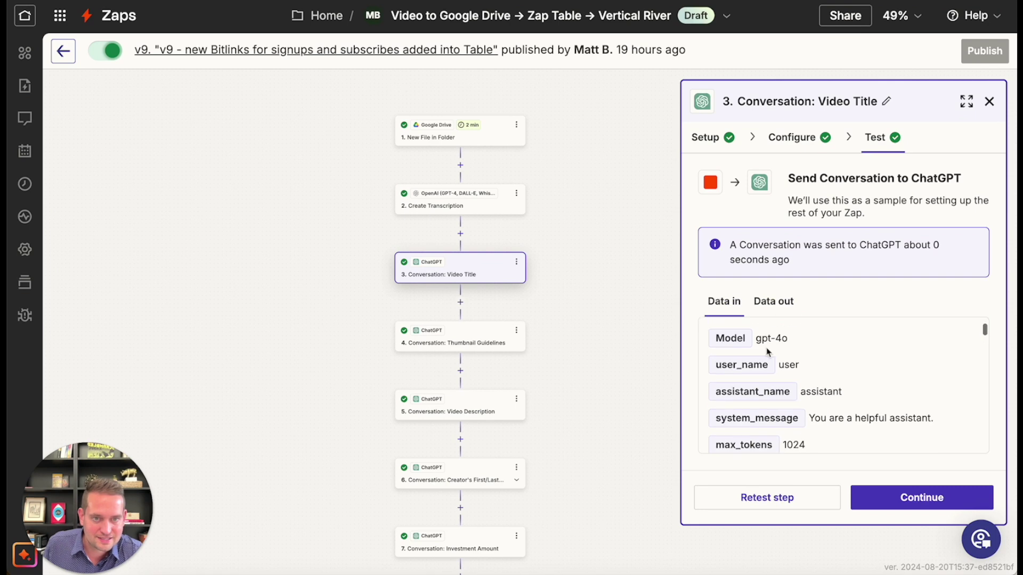
pyautogui.click(774, 304)
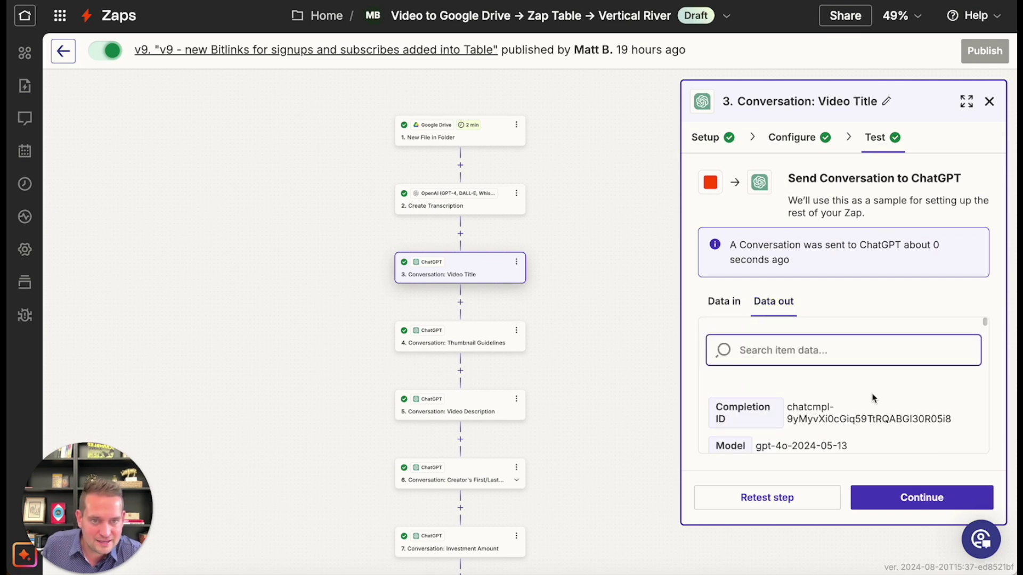
pyautogui.scroll(-3, 871, 368)
pyautogui.scroll(-2, 871, 393)
pyautogui.scroll(-2, 802, 359)
pyautogui.scroll(-3, 802, 360)
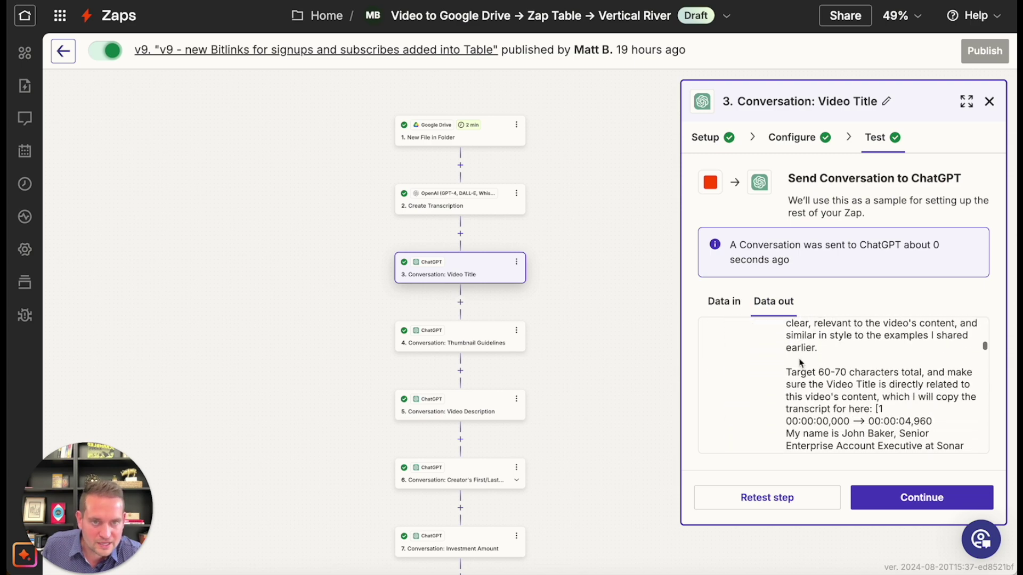
pyautogui.scroll(-3, 802, 360)
pyautogui.scroll(-3, 801, 361)
pyautogui.scroll(-3, 801, 362)
pyautogui.scroll(-2, 801, 362)
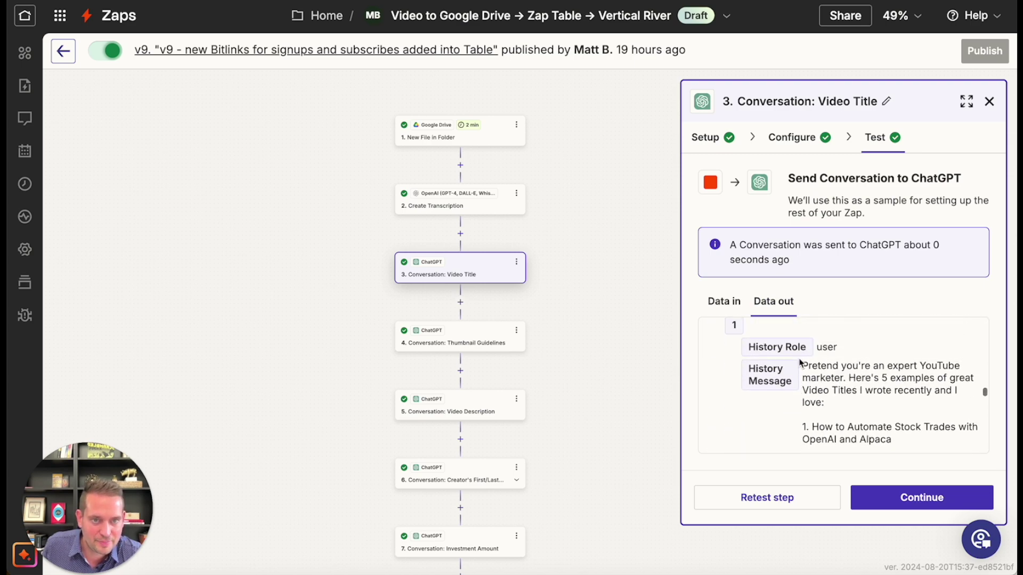
pyautogui.scroll(-2, 800, 362)
pyautogui.scroll(-3, 802, 363)
pyautogui.scroll(-3, 800, 361)
pyautogui.scroll(-3, 801, 368)
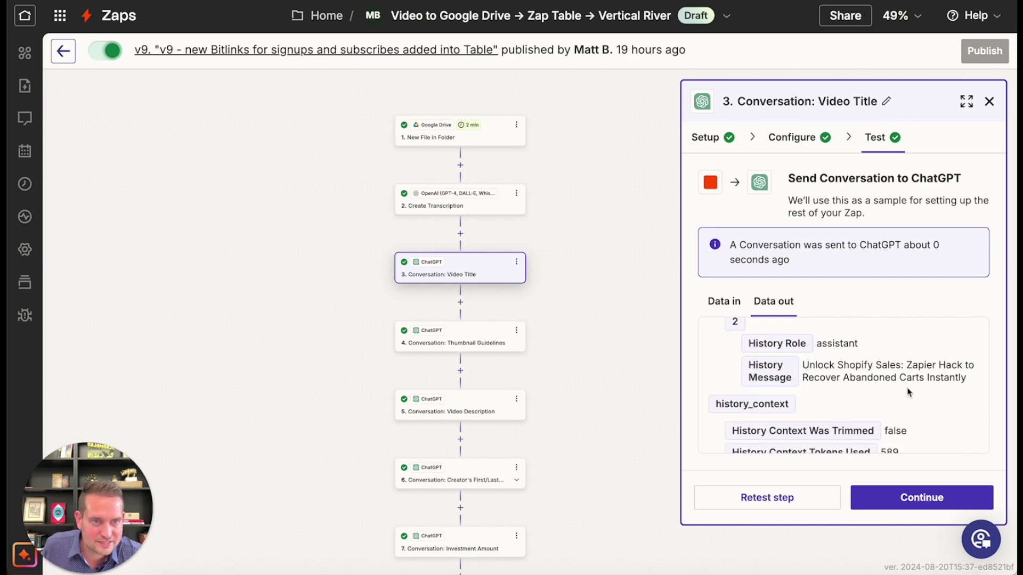
pyautogui.scroll(-1, 820, 384)
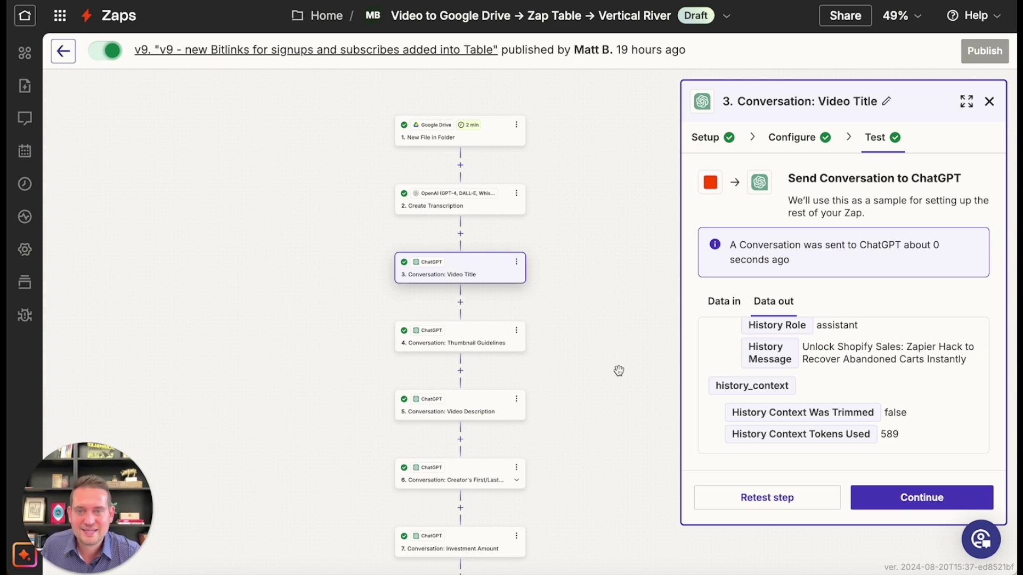
pyautogui.scroll(-2, 611, 364)
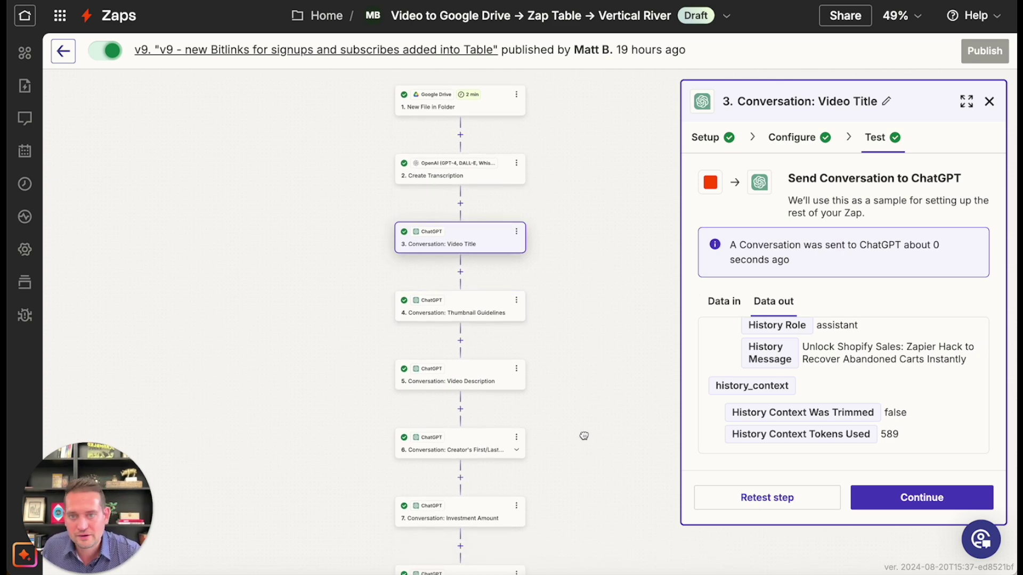
pyautogui.scroll(-3, 583, 372)
pyautogui.scroll(-3, 612, 422)
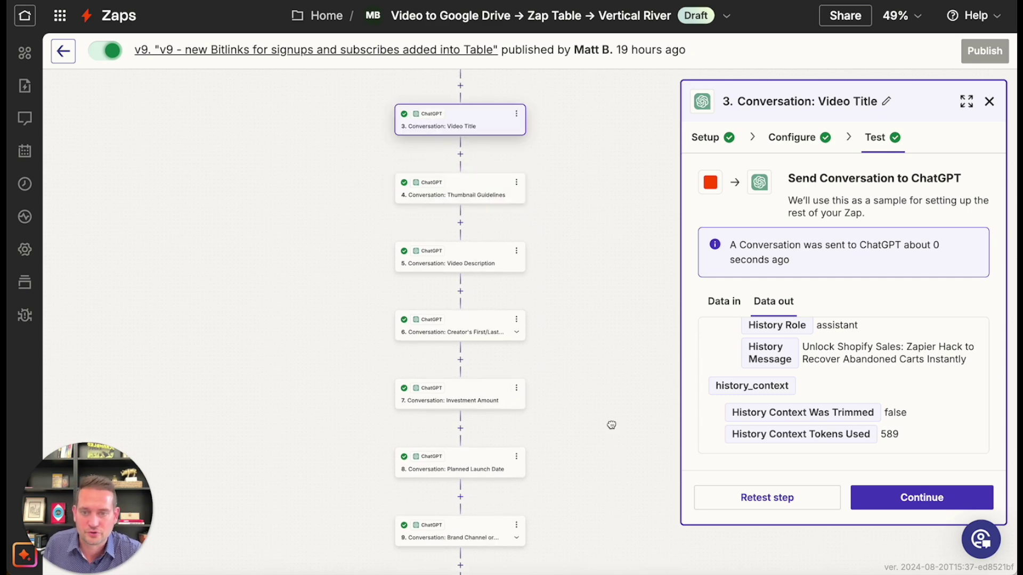
pyautogui.scroll(-10, 615, 319)
pyautogui.scroll(-3, 610, 316)
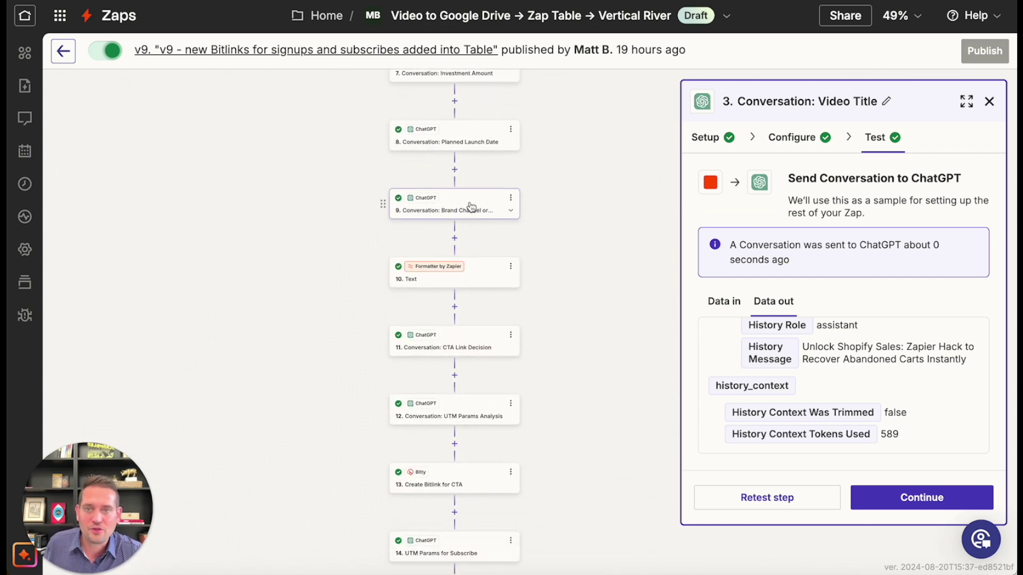
pyautogui.scroll(-2, 608, 335)
# Pan past the Bitly and Create Record steps to reach step 11, CTA Link Decision
pyautogui.moveTo(612, 294); pyautogui.dragTo(613, 208)
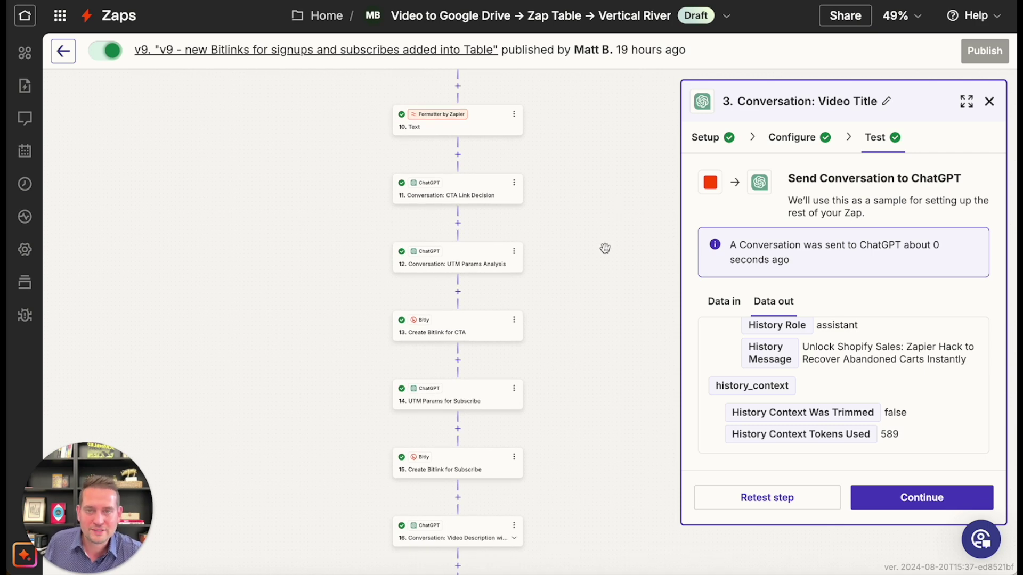
pyautogui.moveTo(596, 297); pyautogui.dragTo(600, 261)
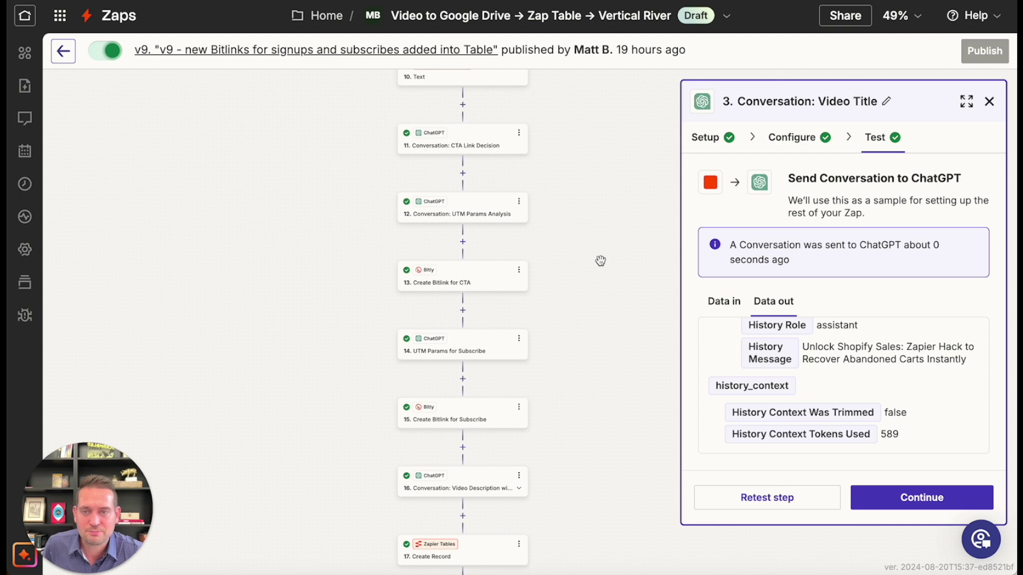
pyautogui.moveTo(600, 261); pyautogui.dragTo(591, 245)
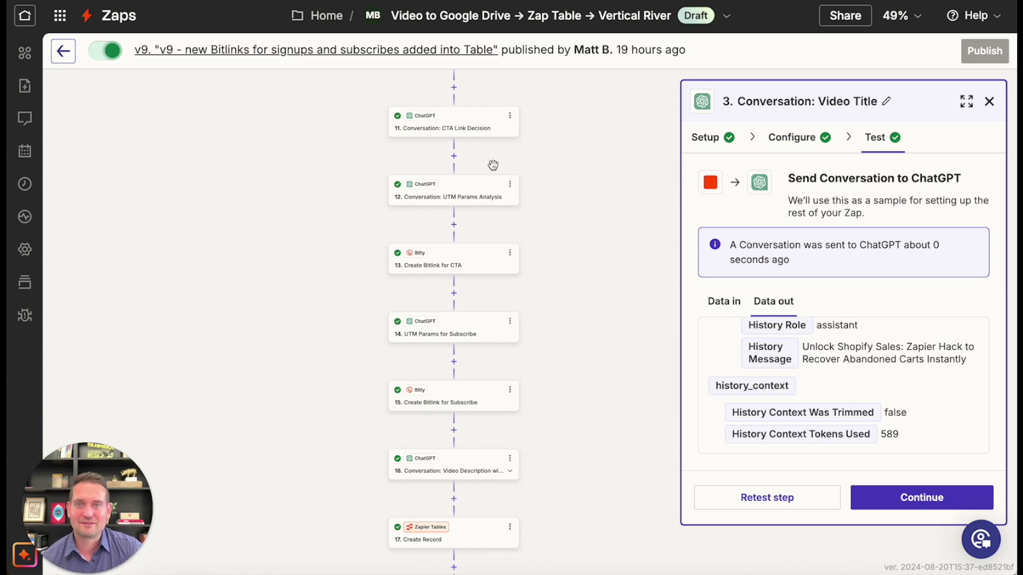
pyautogui.click(454, 129)
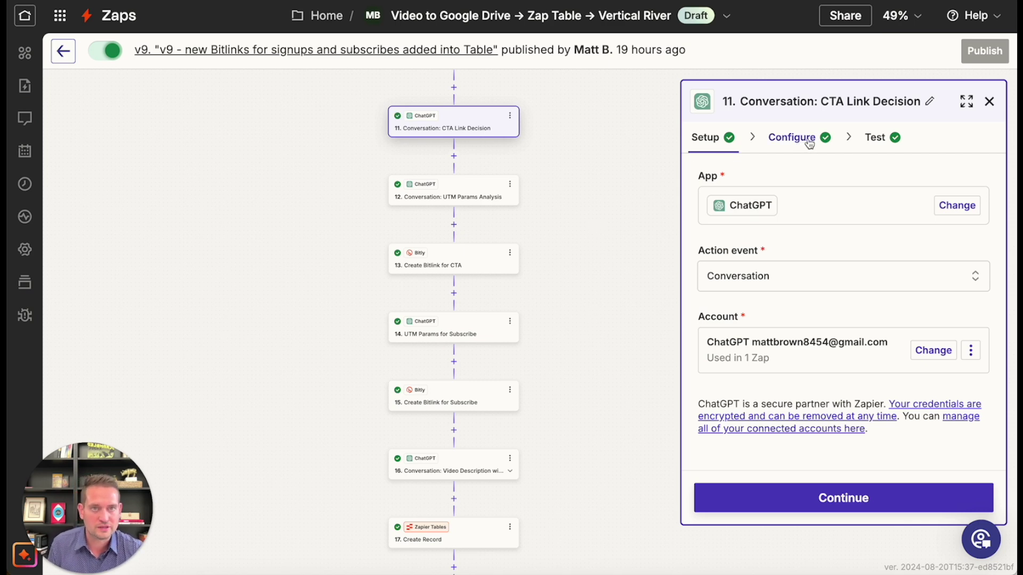
pyautogui.click(879, 141)
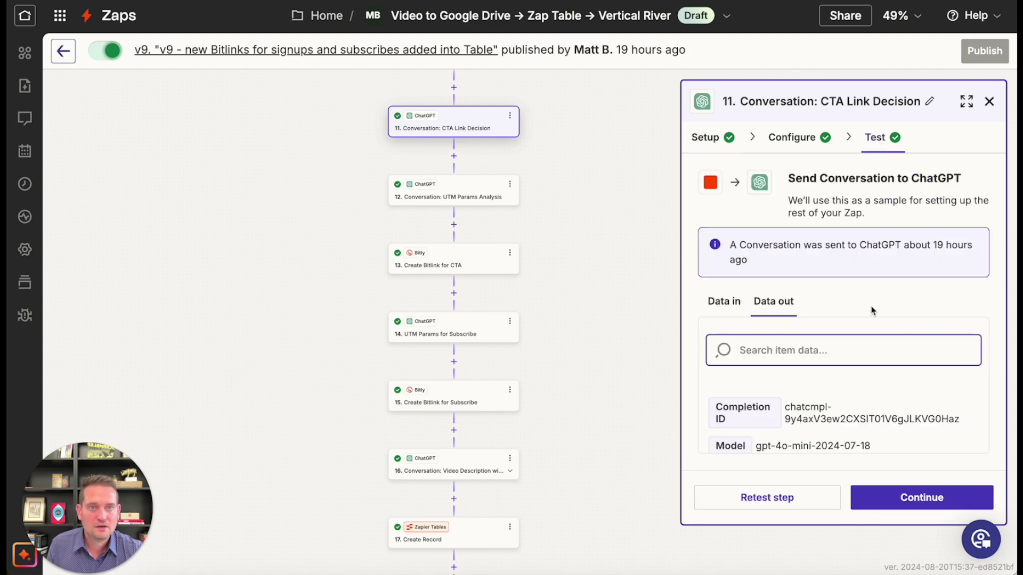
pyautogui.scroll(-3, 872, 359)
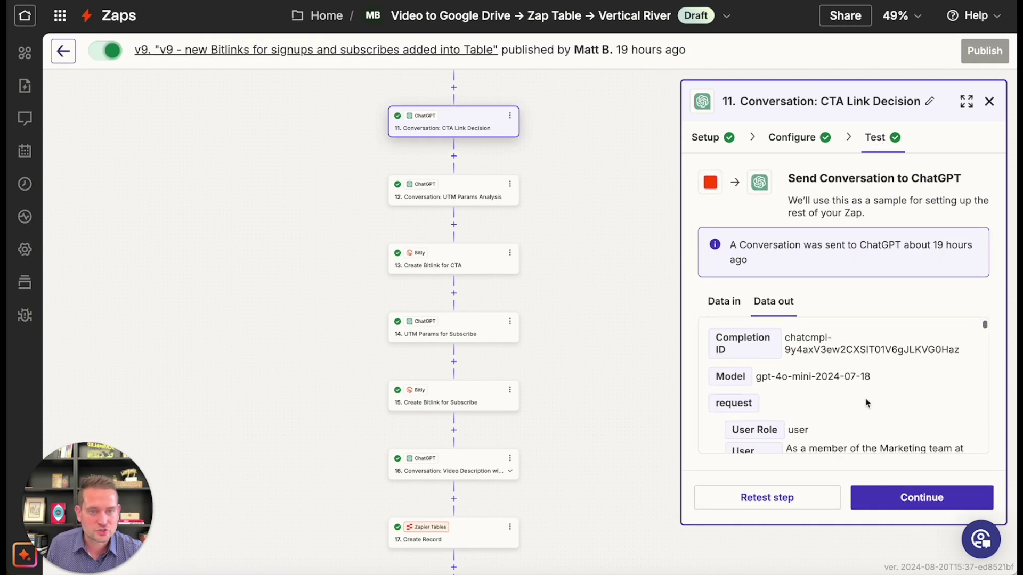
pyautogui.scroll(-3, 868, 396)
pyautogui.scroll(-3, 867, 402)
pyautogui.scroll(-3, 863, 398)
pyautogui.scroll(-3, 860, 394)
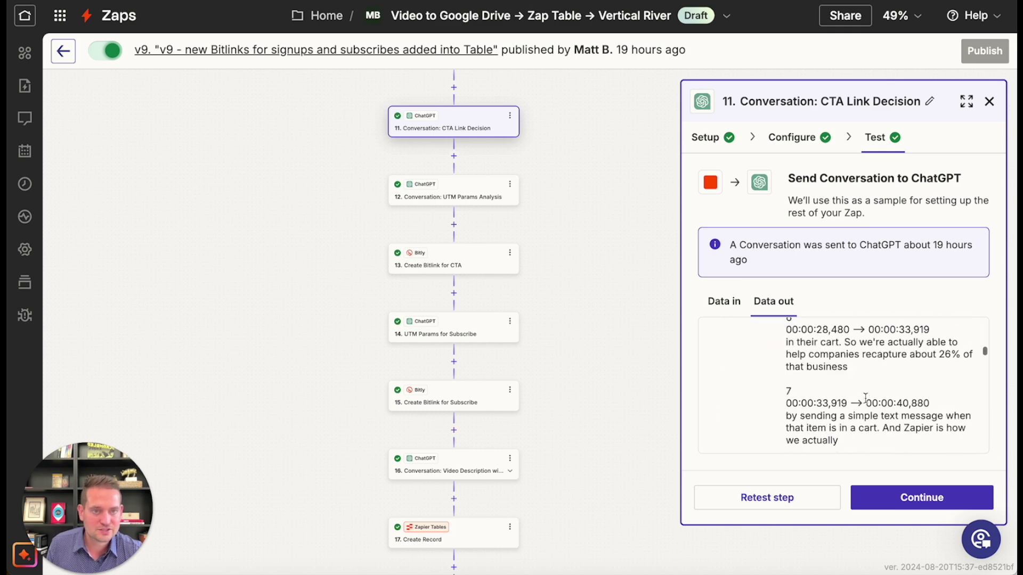
pyautogui.scroll(-3, 852, 388)
pyautogui.click(722, 301)
pyautogui.scroll(-3, 879, 405)
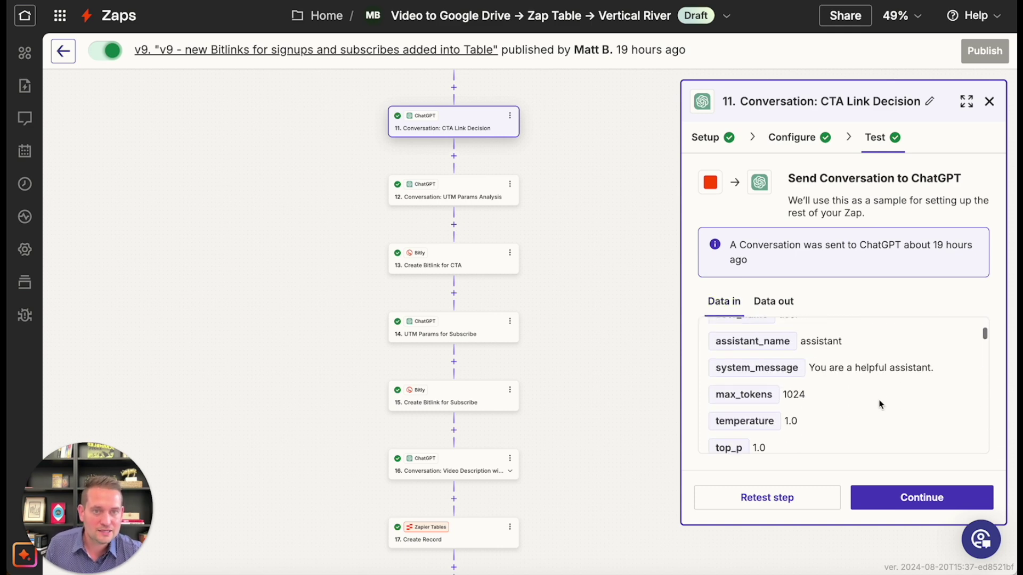
pyautogui.scroll(-2, 878, 405)
pyautogui.scroll(-3, 879, 405)
pyautogui.scroll(-3, 879, 405)
pyautogui.scroll(-3, 879, 402)
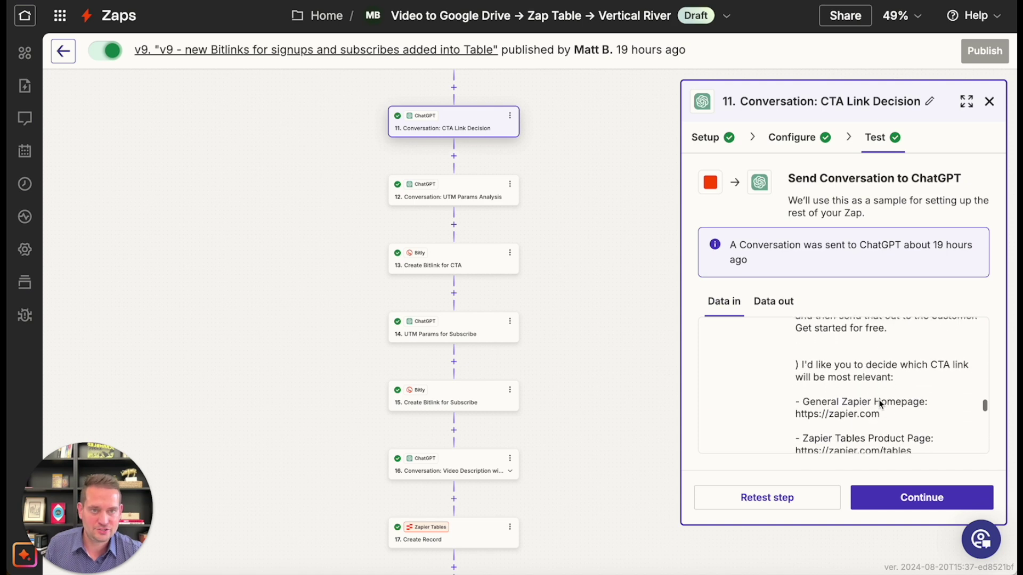
pyautogui.scroll(-3, 878, 400)
pyautogui.scroll(-3, 880, 399)
pyautogui.scroll(3, 879, 400)
pyautogui.scroll(3, 879, 399)
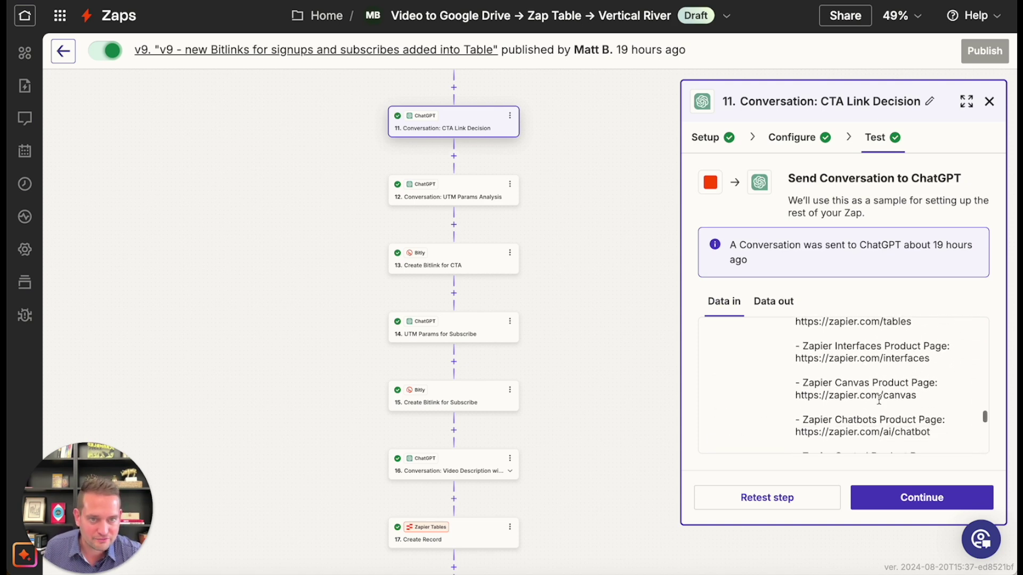
pyautogui.scroll(2, 879, 399)
pyautogui.scroll(1, 879, 400)
pyautogui.scroll(-2, 878, 400)
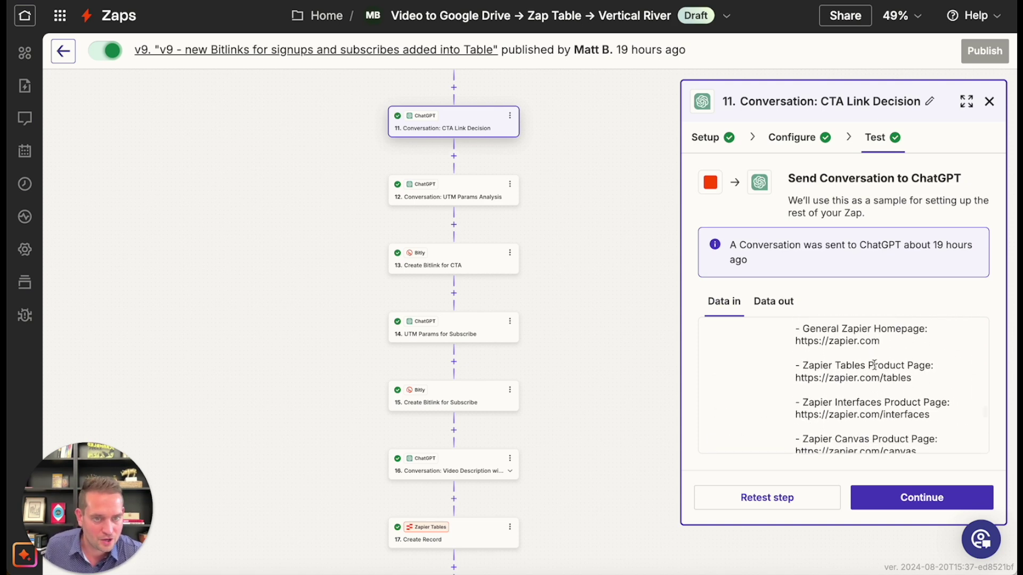
pyautogui.scroll(-1, 874, 364)
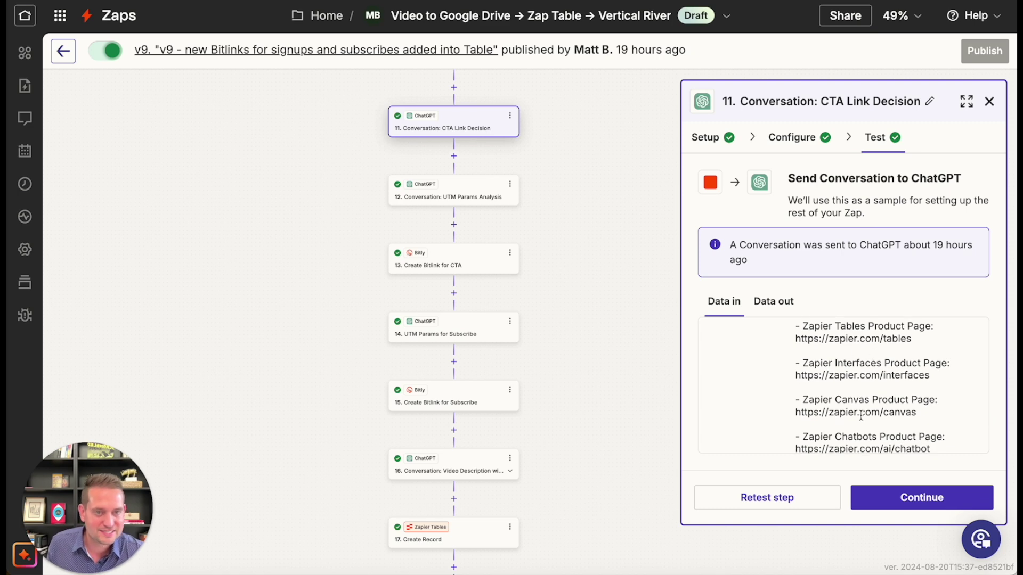
pyautogui.scroll(-1, 861, 415)
pyautogui.scroll(-2, 879, 376)
pyautogui.scroll(-1, 901, 331)
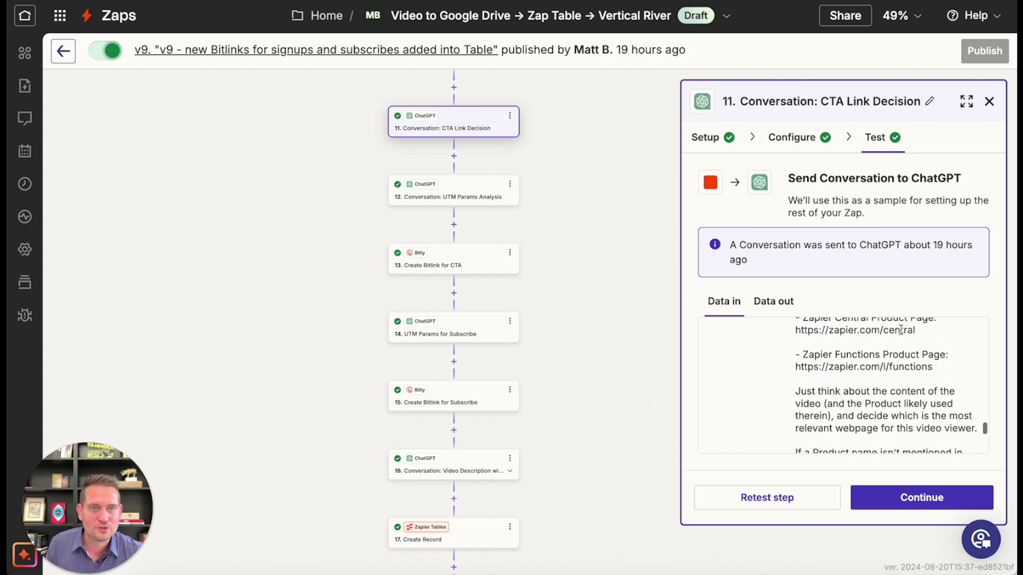
pyautogui.click(772, 302)
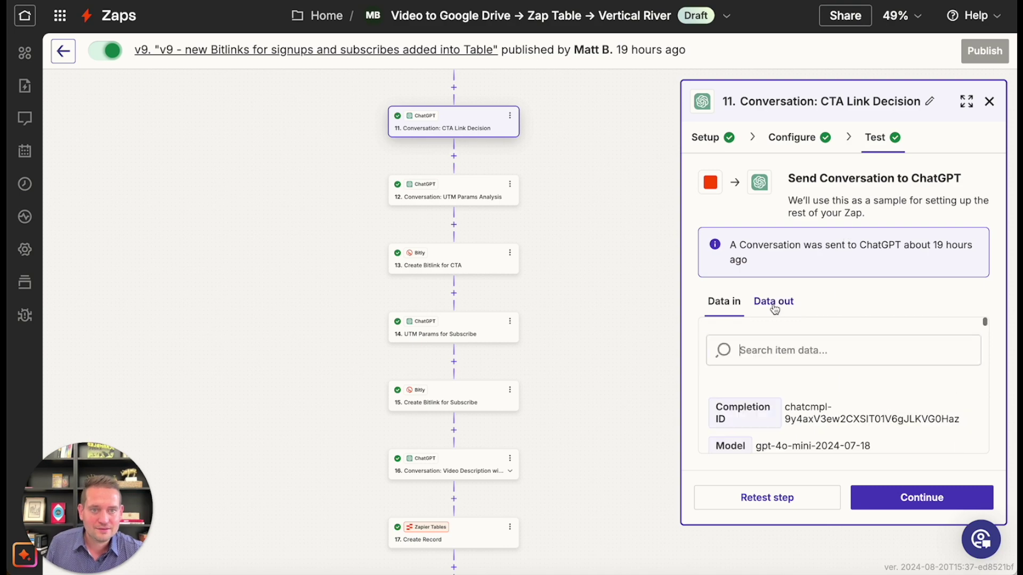
pyautogui.scroll(-5, 842, 400)
pyautogui.scroll(-3, 842, 393)
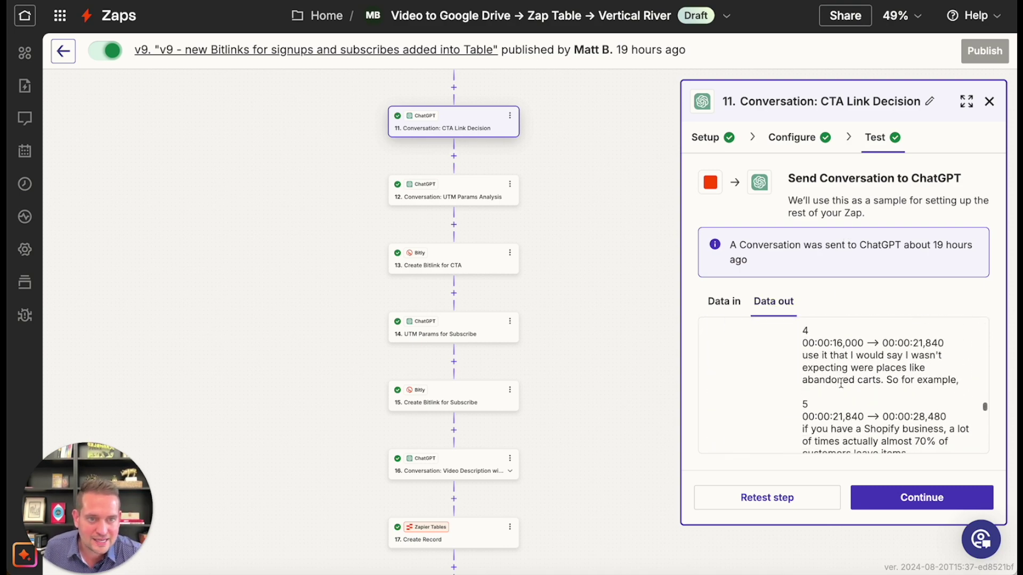
pyautogui.scroll(-3, 842, 391)
pyautogui.scroll(-5, 841, 388)
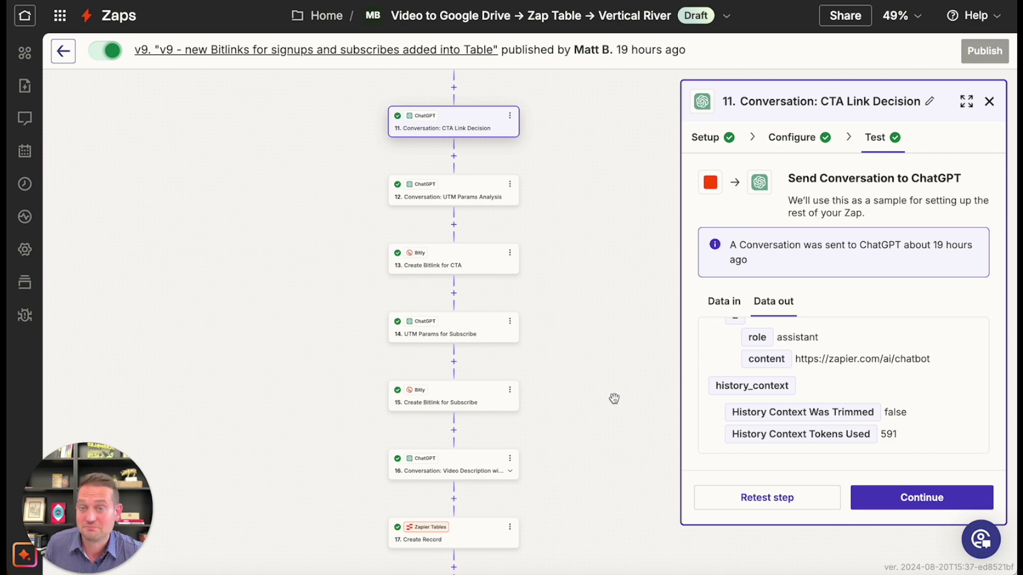
pyautogui.scroll(-1, 613, 399)
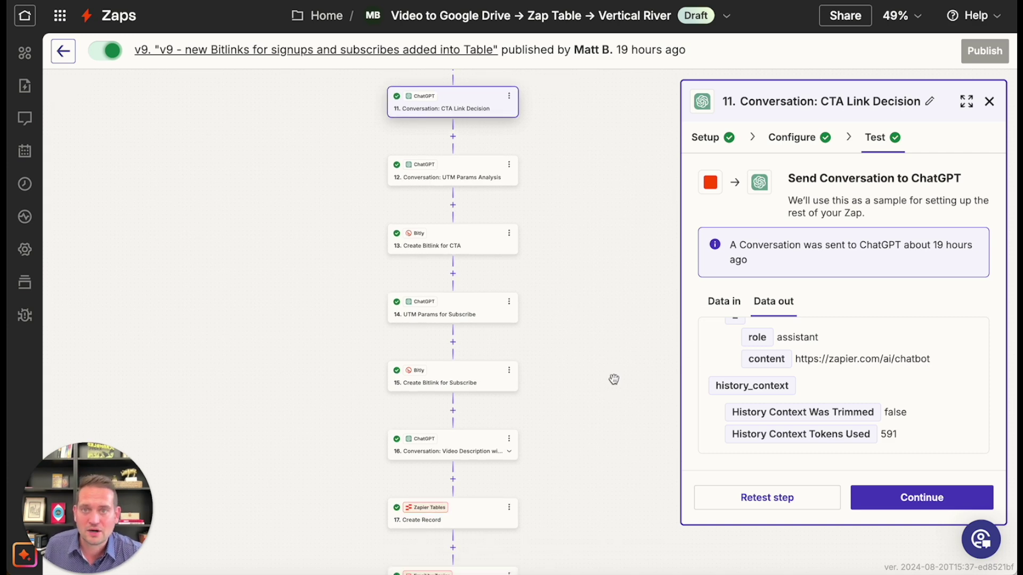
# Look over UTM Params Analysis and Create Bitlink for CTA, then reach step 17 Create Record
pyautogui.click(478, 170)
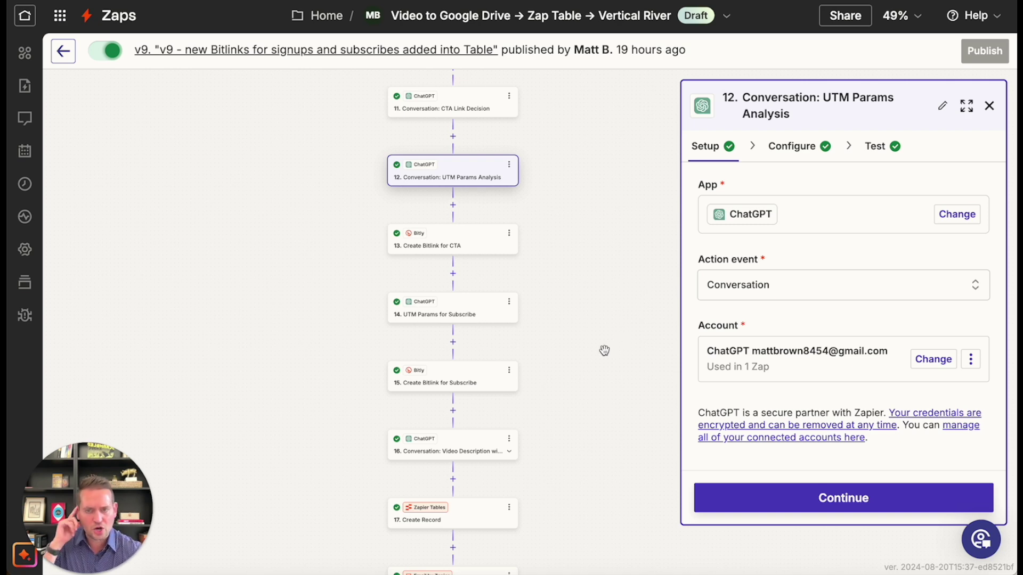
pyautogui.click(470, 237)
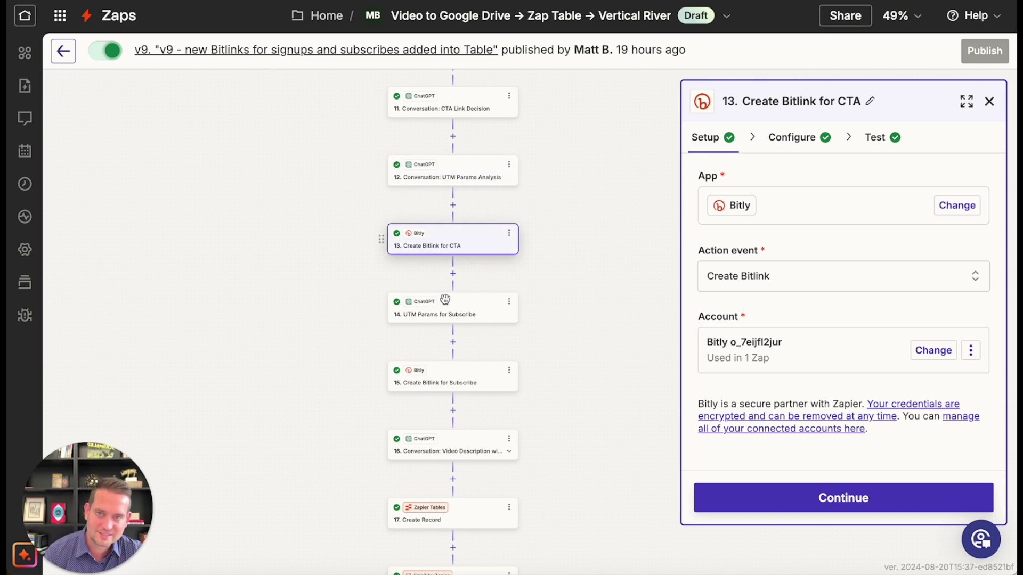
pyautogui.moveTo(571, 331); pyautogui.dragTo(565, 240)
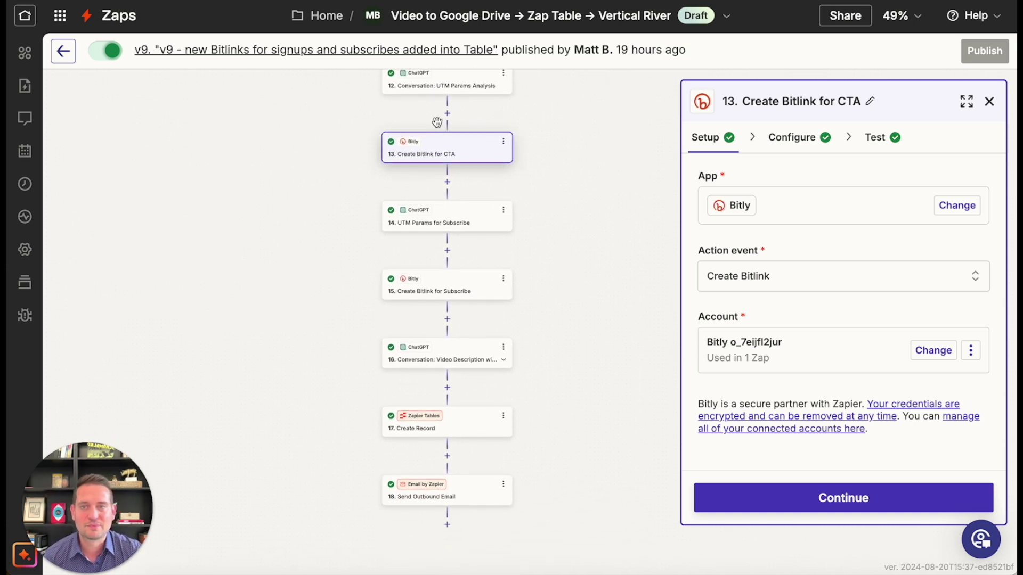
pyautogui.moveTo(578, 132); pyautogui.dragTo(576, 169)
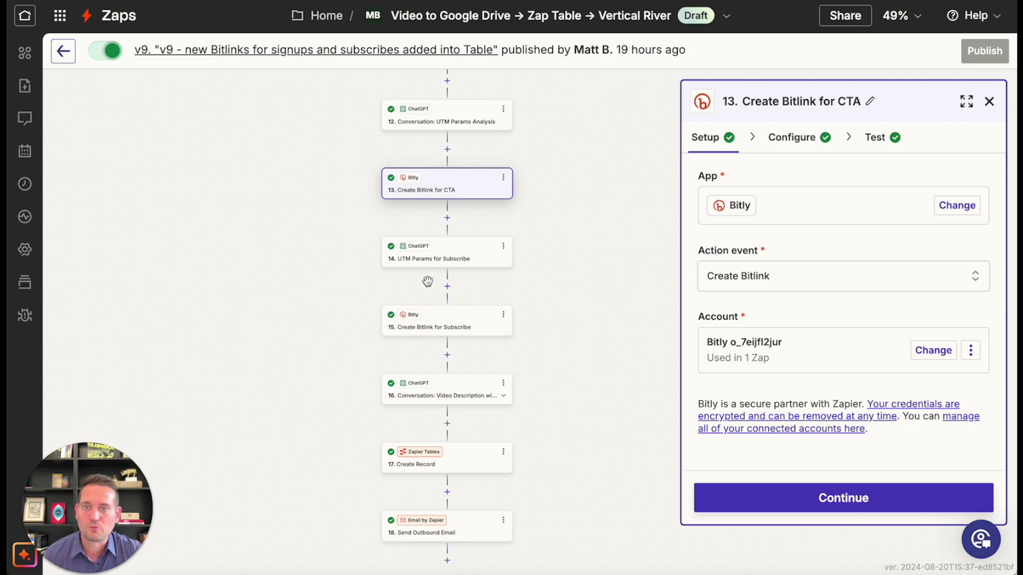
pyautogui.moveTo(618, 381); pyautogui.dragTo(619, 242)
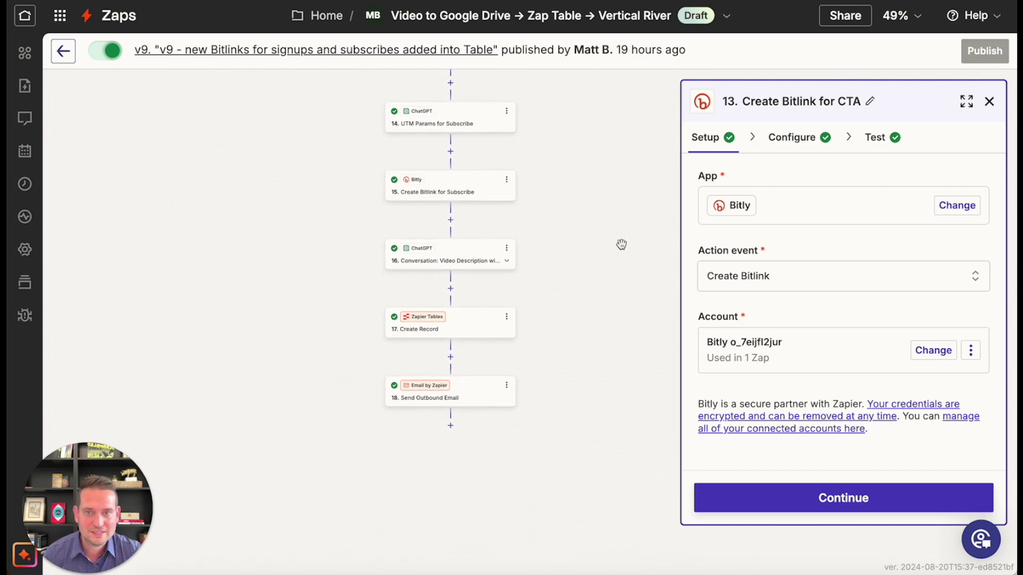
pyautogui.click(466, 325)
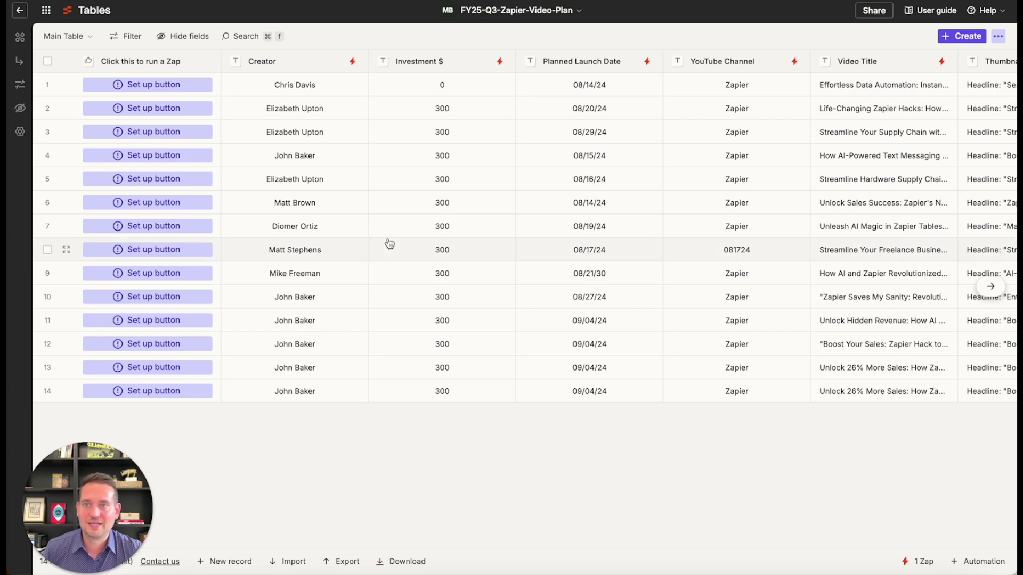
pyautogui.hscroll(1, 390, 242)
pyautogui.hscroll(5, 389, 242)
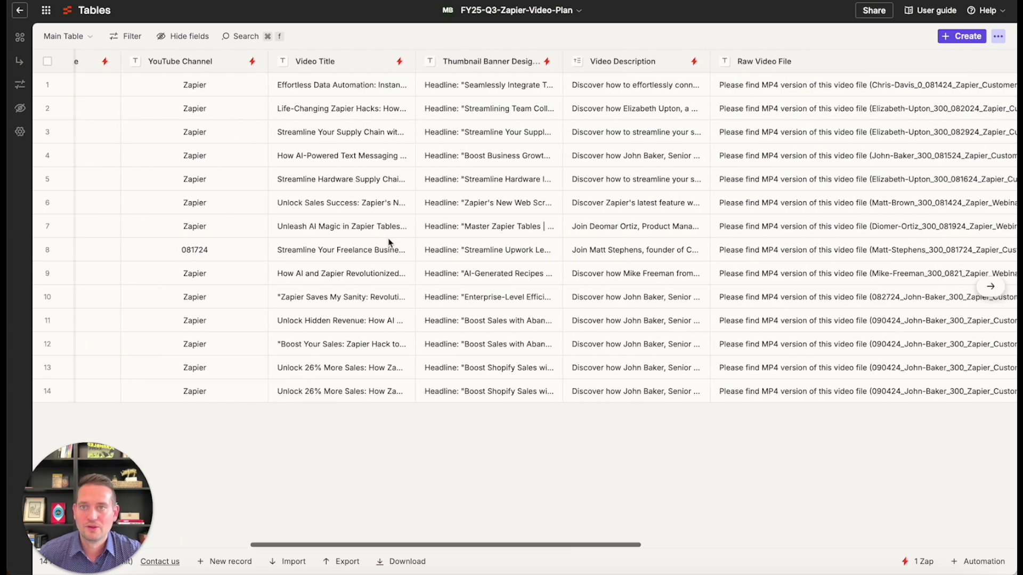
pyautogui.hscroll(-1, 389, 242)
pyautogui.hscroll(1, 388, 242)
pyautogui.hscroll(1, 390, 243)
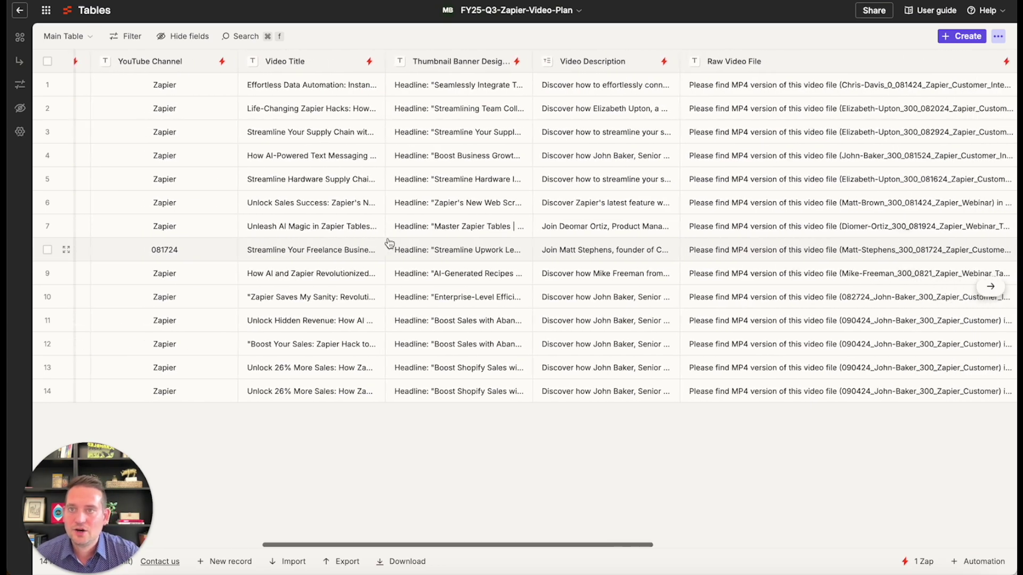
pyautogui.hscroll(1, 390, 242)
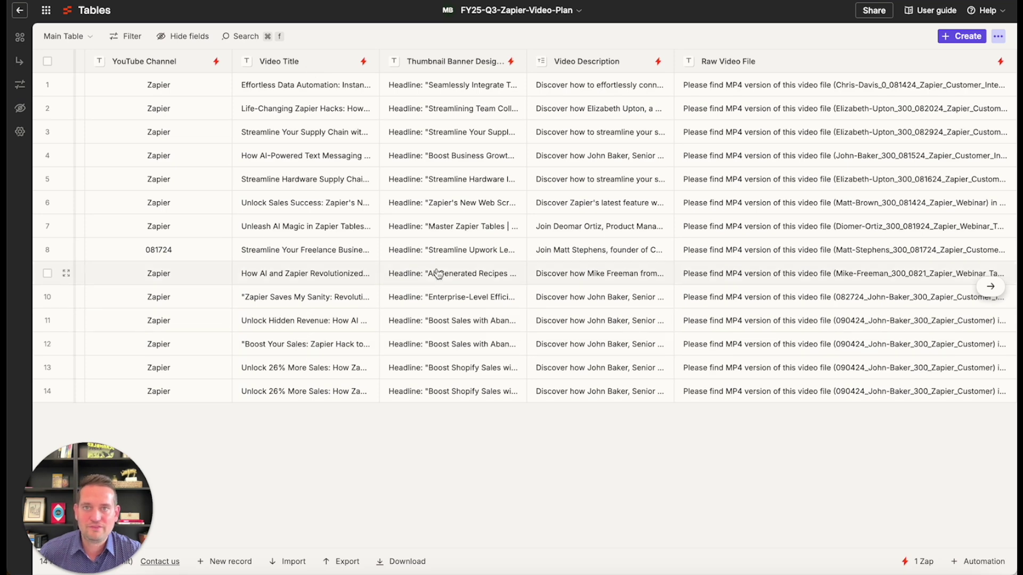
pyautogui.hscroll(5, 583, 331)
pyautogui.hscroll(2, 584, 331)
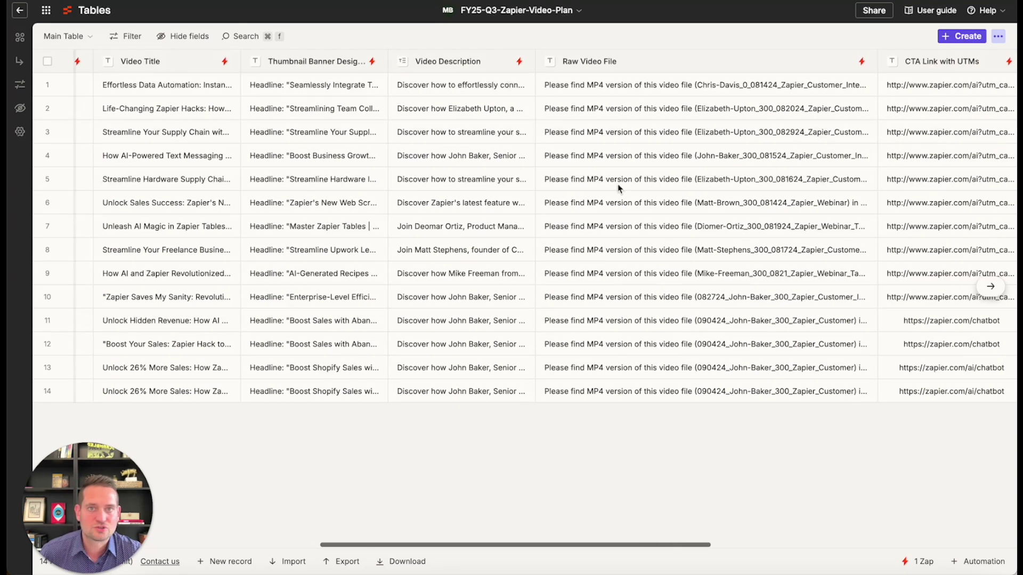
pyautogui.hscroll(2, 835, 209)
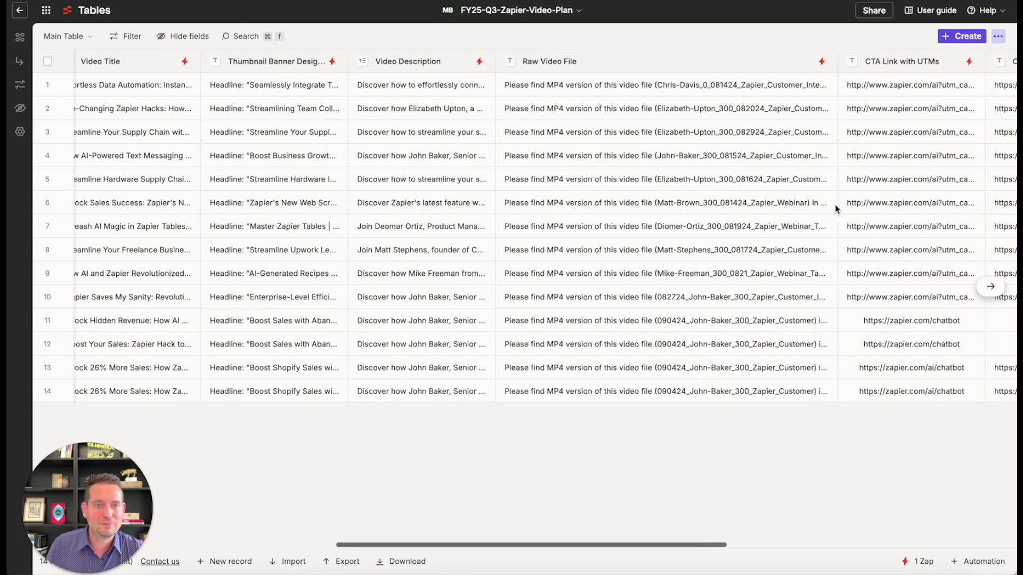
pyautogui.hscroll(1, 836, 208)
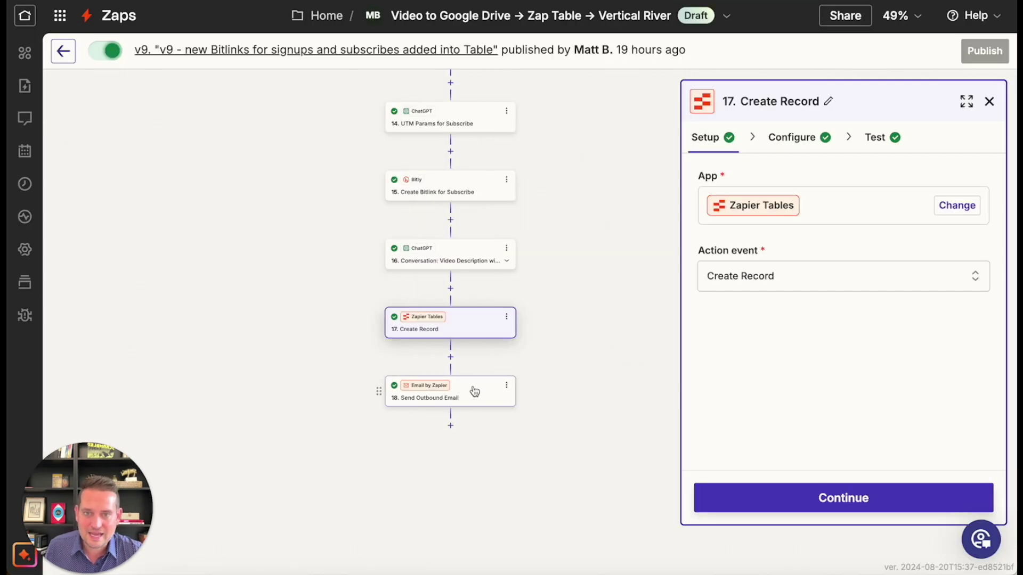
# Show step 18's test output: the review email with title, thumbnail, description, Bitly links and folder
pyautogui.click(474, 391)
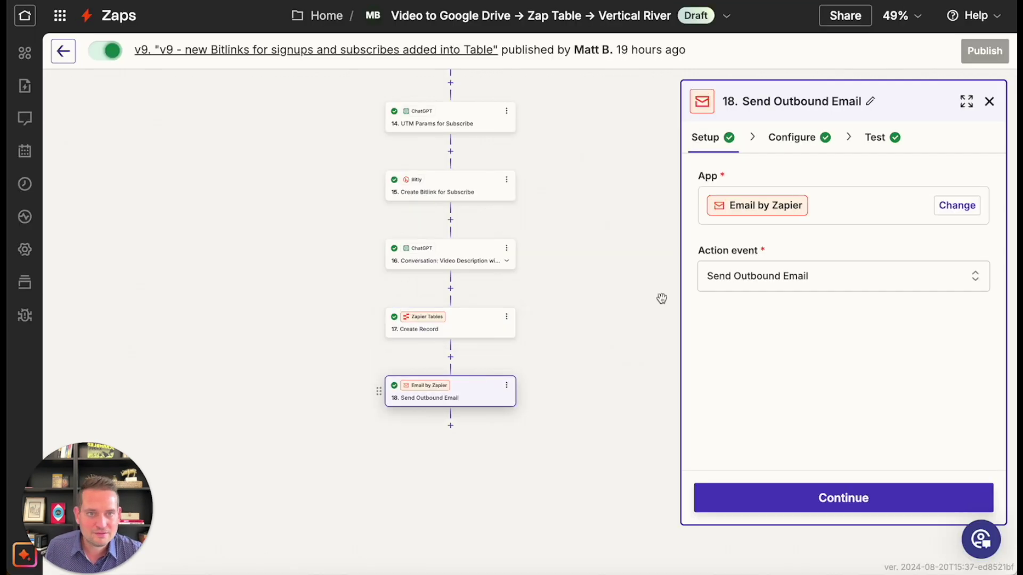
pyautogui.click(894, 137)
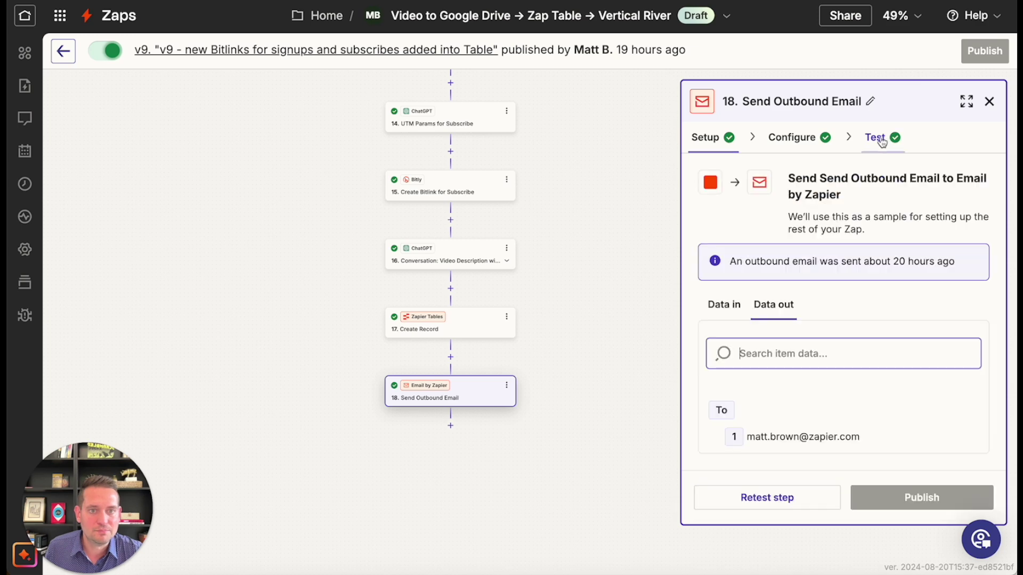
pyautogui.scroll(-3, 917, 404)
pyautogui.scroll(-2, 917, 404)
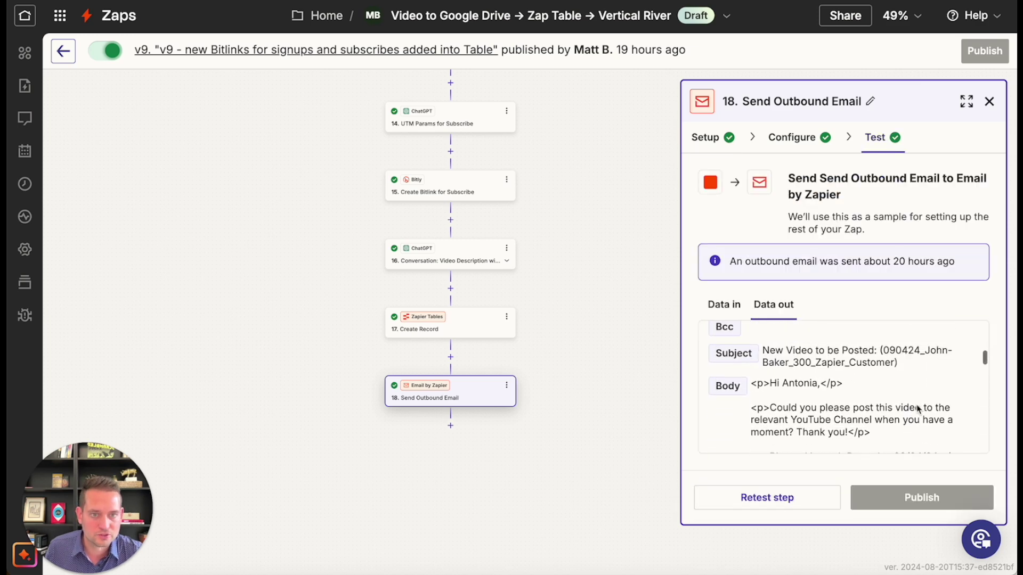
pyautogui.scroll(-2, 916, 404)
pyautogui.scroll(-1, 917, 404)
pyautogui.scroll(-1, 916, 404)
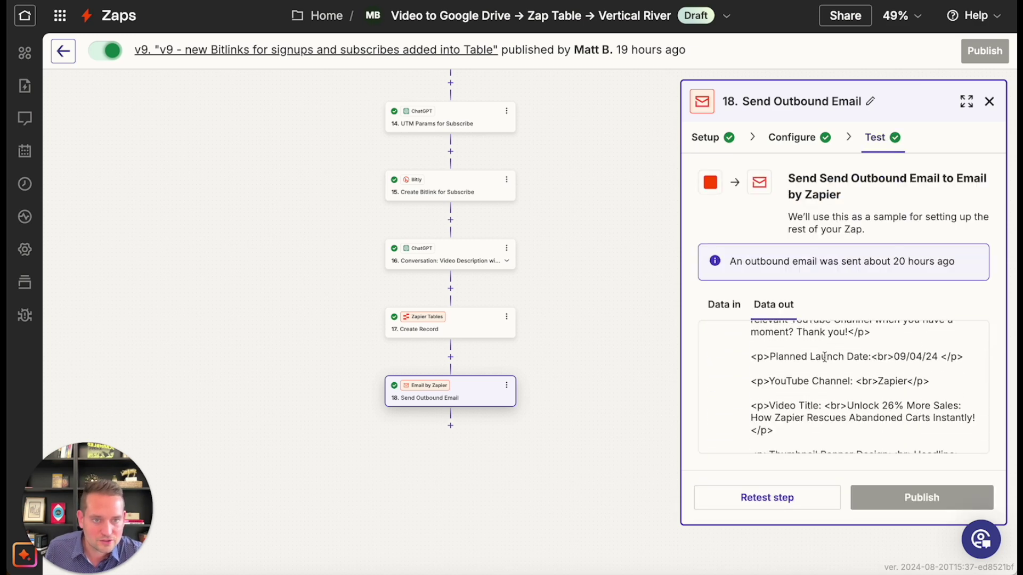
pyautogui.scroll(-1, 824, 357)
pyautogui.scroll(-2, 859, 363)
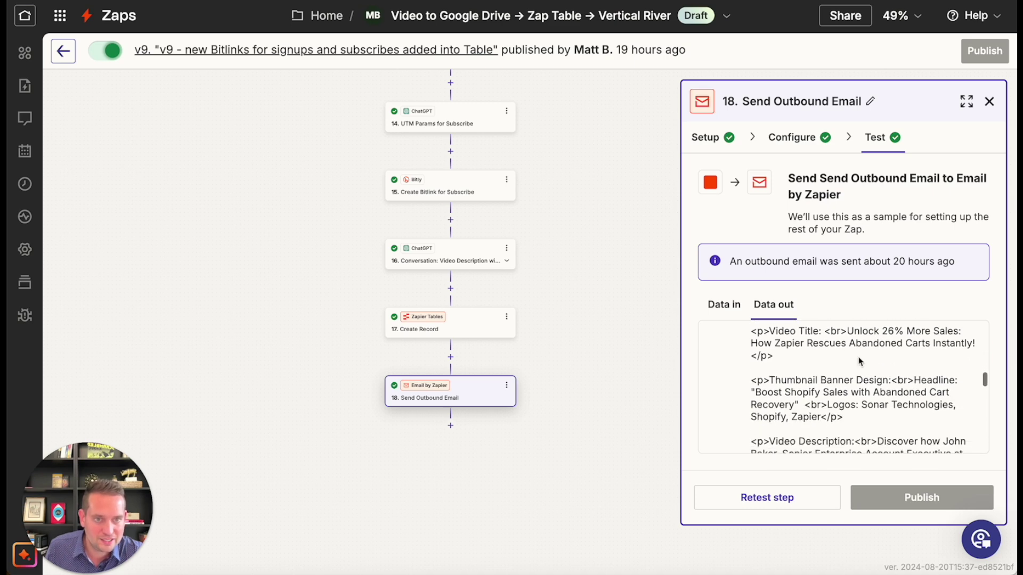
pyautogui.scroll(-1, 804, 415)
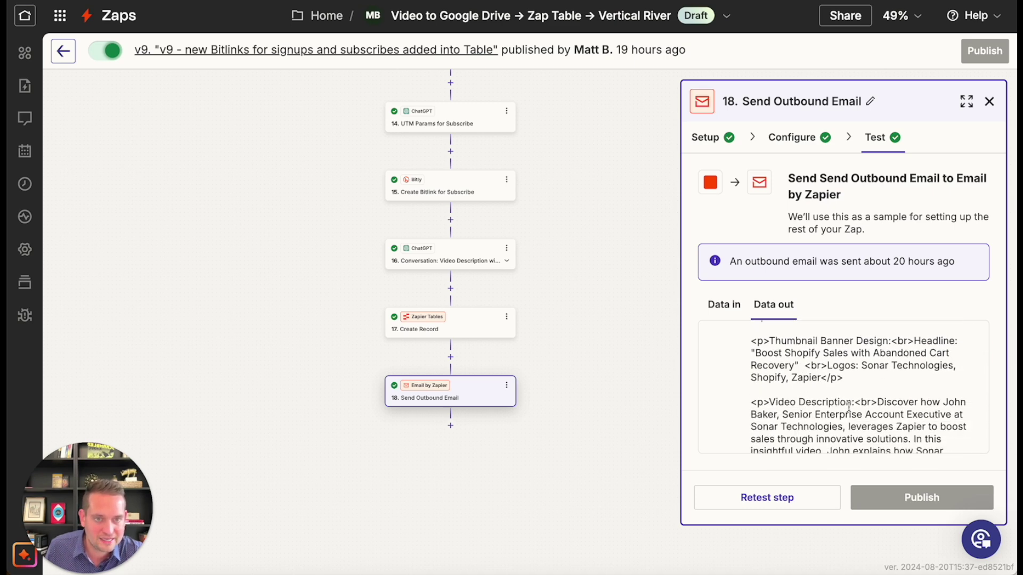
pyautogui.scroll(-1, 848, 407)
pyautogui.scroll(-2, 849, 407)
pyautogui.scroll(-2, 849, 407)
pyautogui.scroll(-1, 848, 409)
pyautogui.scroll(-1, 848, 408)
pyautogui.scroll(-2, 850, 400)
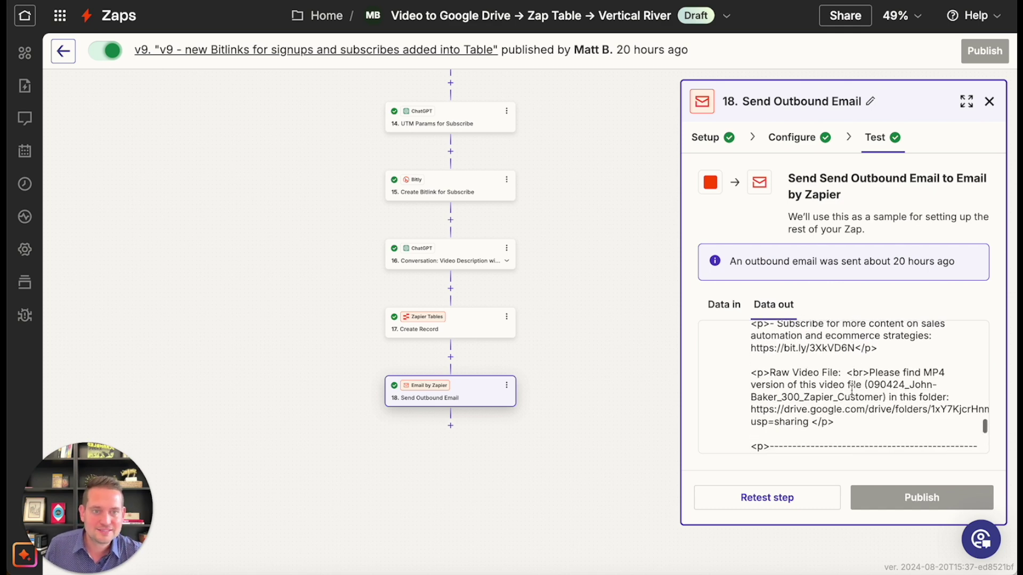
pyautogui.scroll(-1, 852, 390)
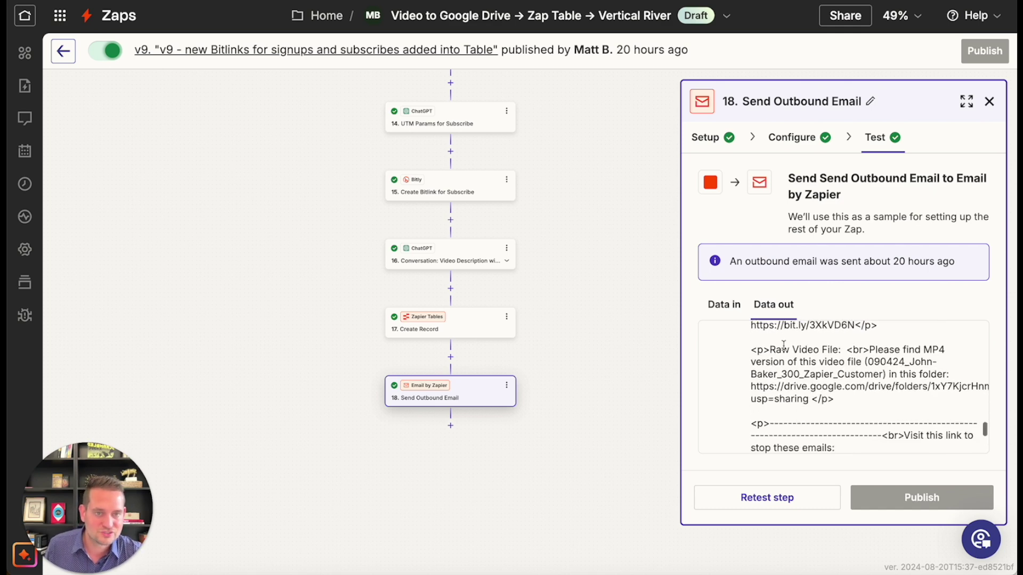